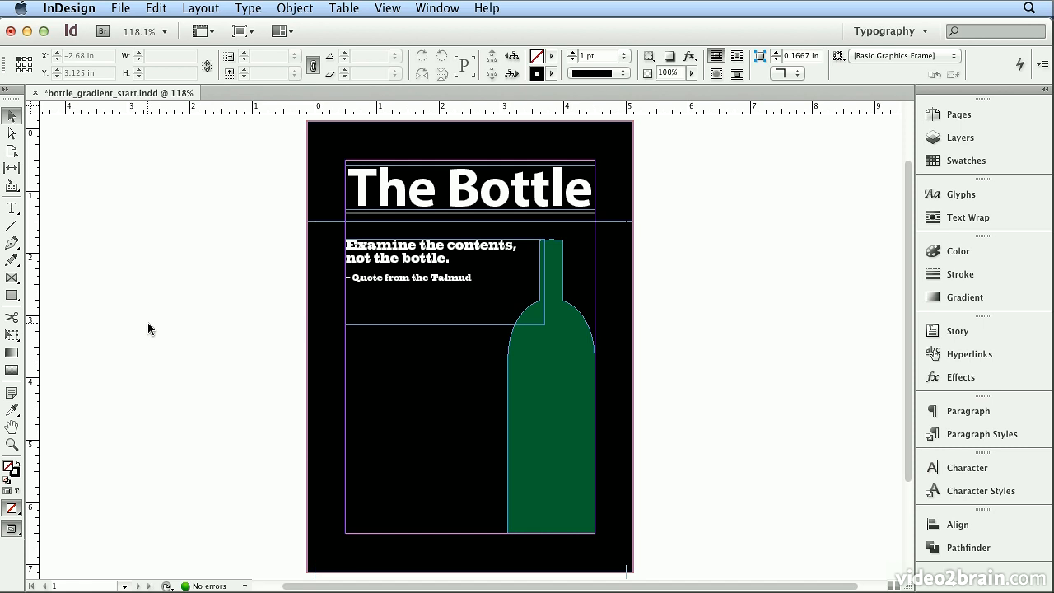
# - Apply the default linear gradient fill to the black frame behind the title and display its gradient settings
pyautogui.click(317, 165)
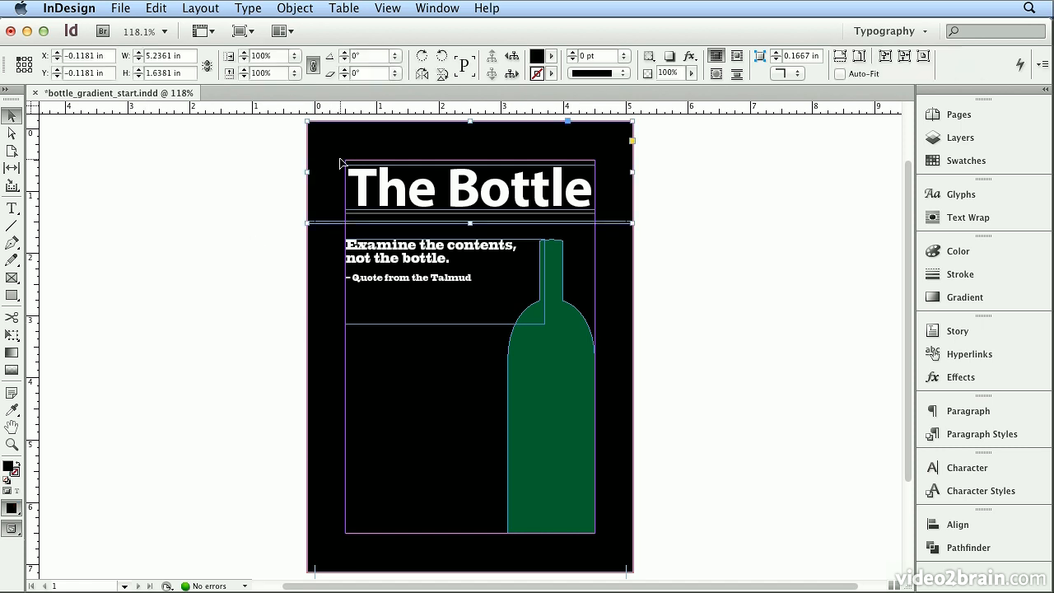
pyautogui.click(4, 91)
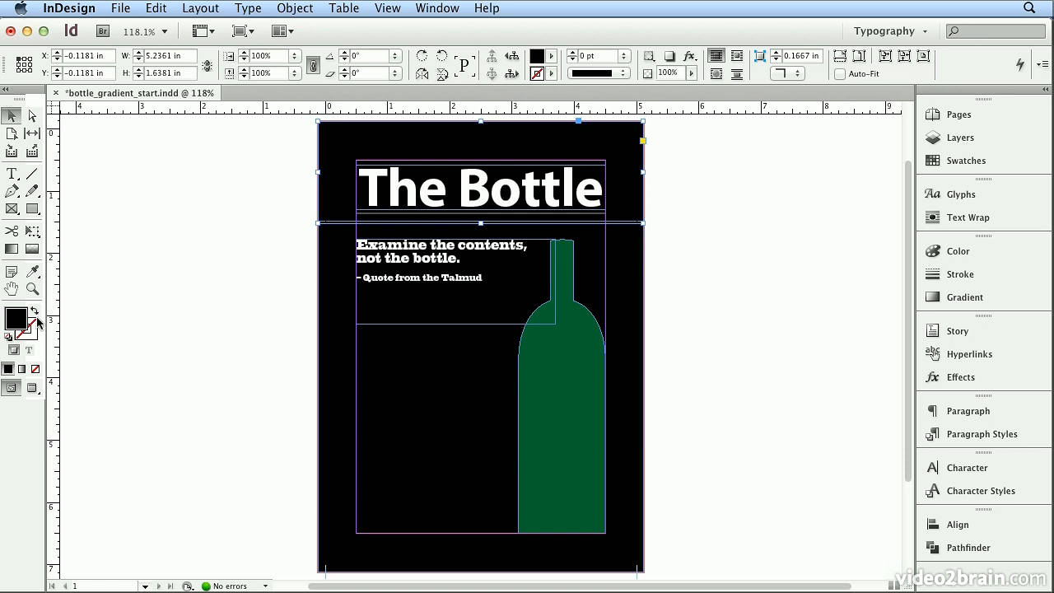
pyautogui.click(22, 370)
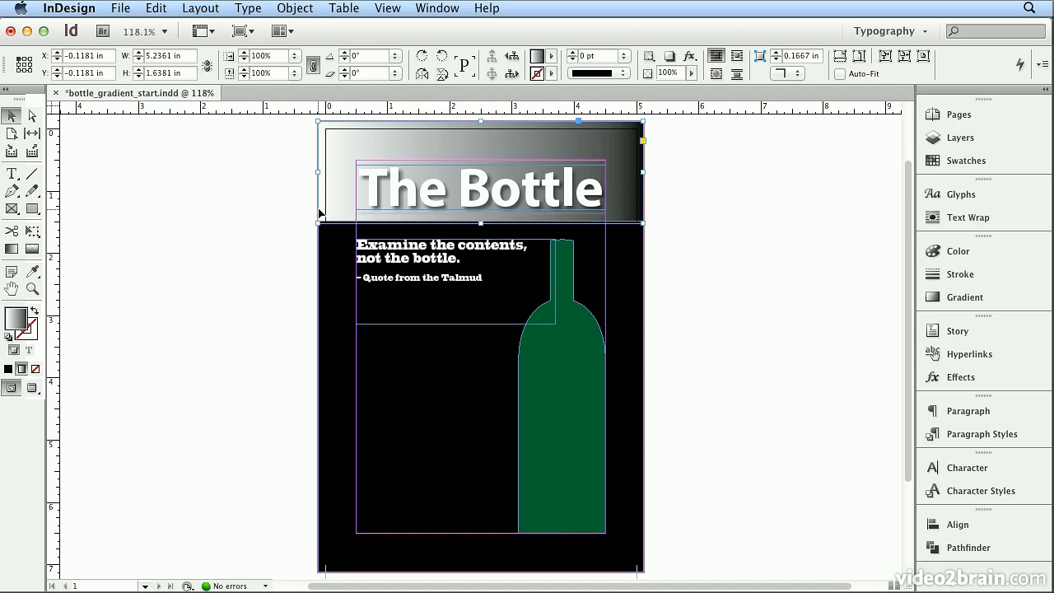
pyautogui.click(966, 298)
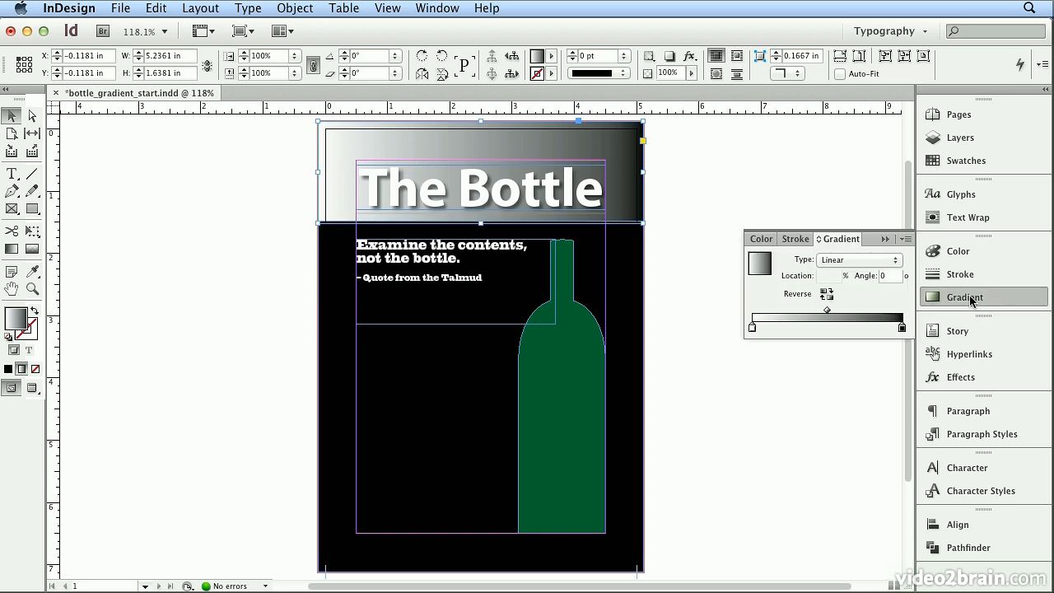
# - Set the title frame's gradient angle to 90°
pyautogui.click(914, 33)
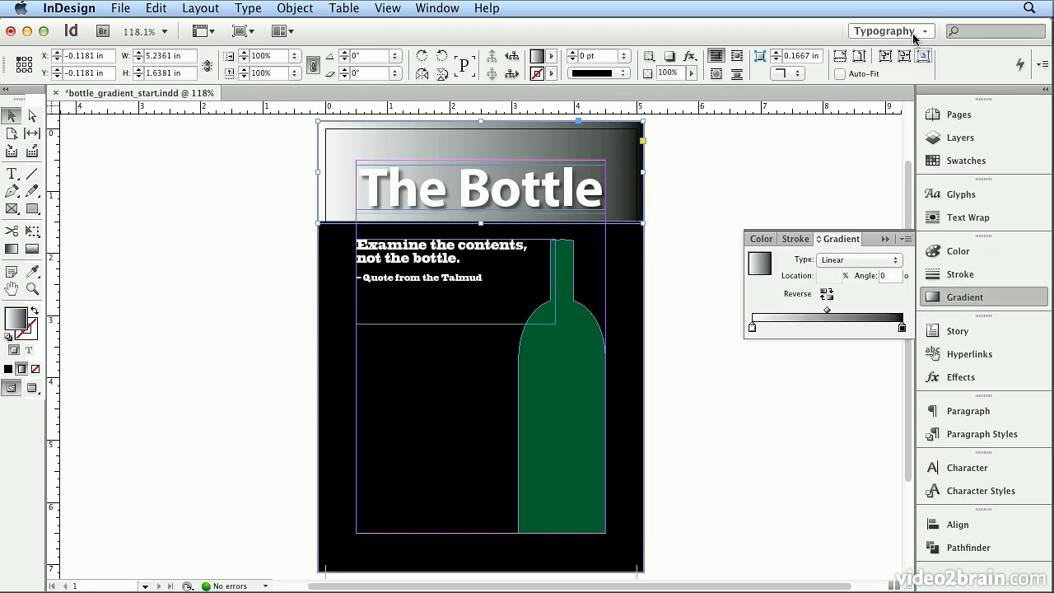
pyautogui.click(914, 36)
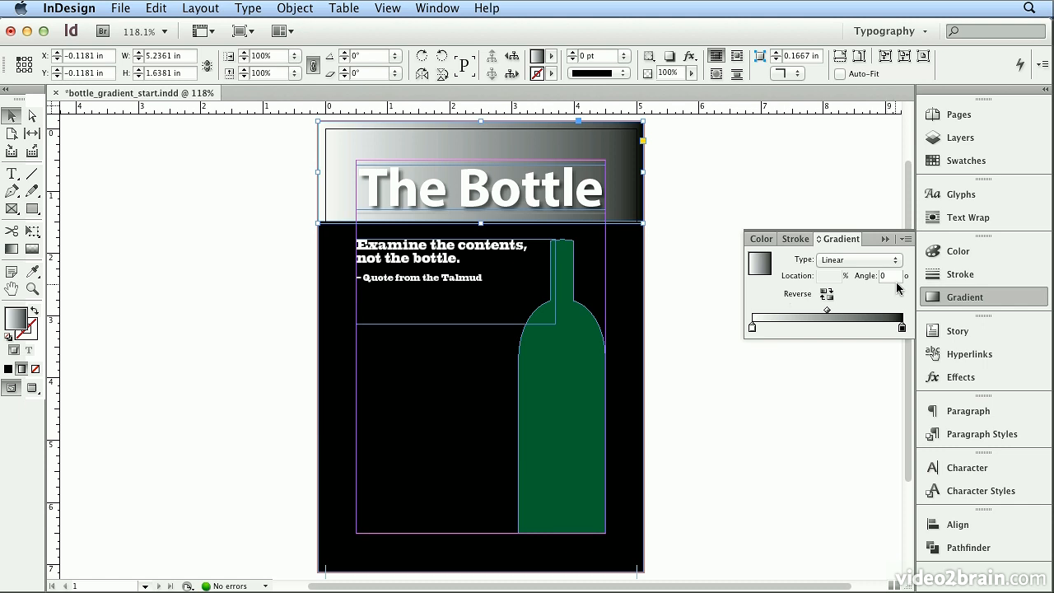
pyautogui.write('90')
pyautogui.press('Return')
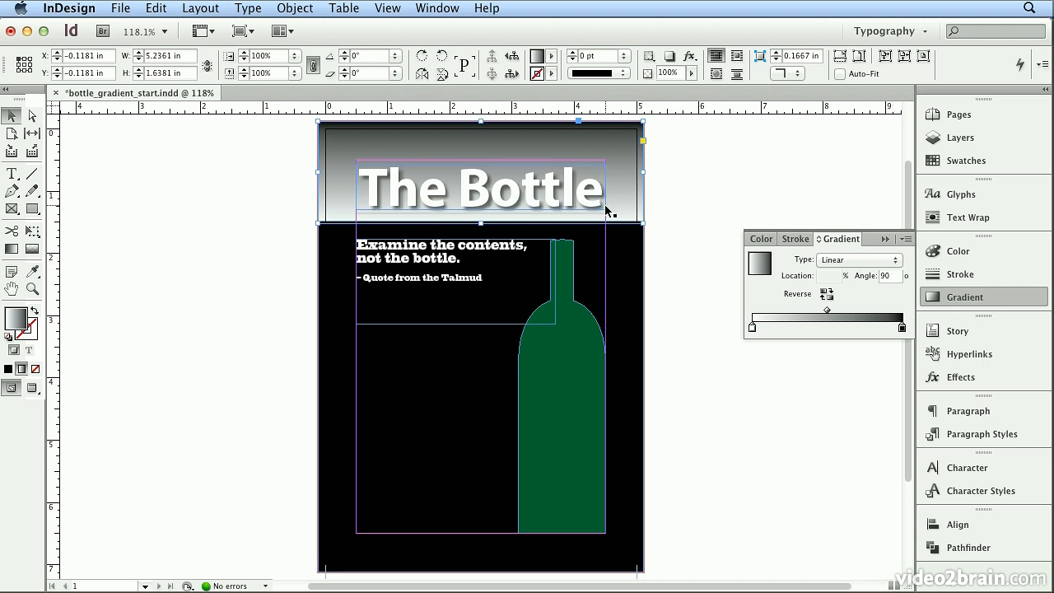
# - Try a gradient angle of -90° on the title frame, then set it back to 90°
pyautogui.write('-')
pyautogui.press('Return')
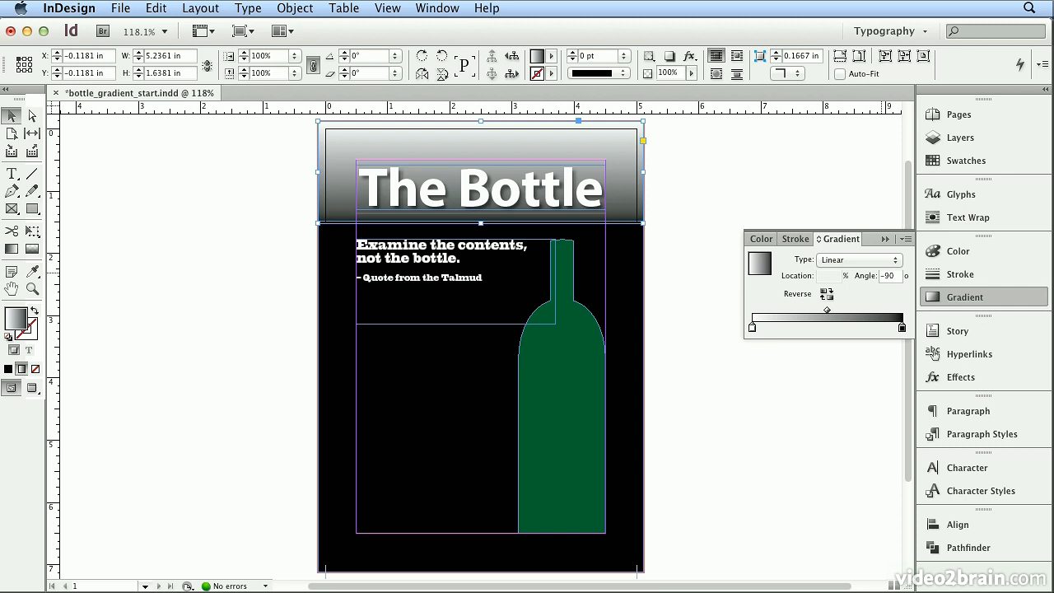
pyautogui.click(885, 276)
pyautogui.press('BackSpace')
pyautogui.press('Return')
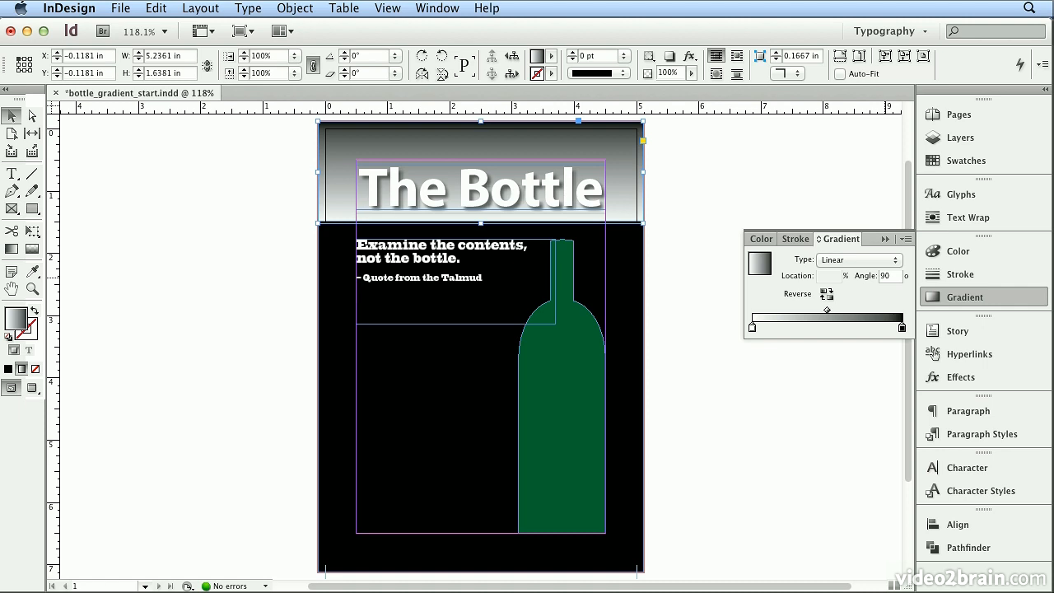
# - Redraw the title frame's gradient with the Gradient Swatch tool at several lengths and directions, ending with a vertical blend running past the frame's lower edge
pyautogui.click(752, 330)
pyautogui.click(9, 251)
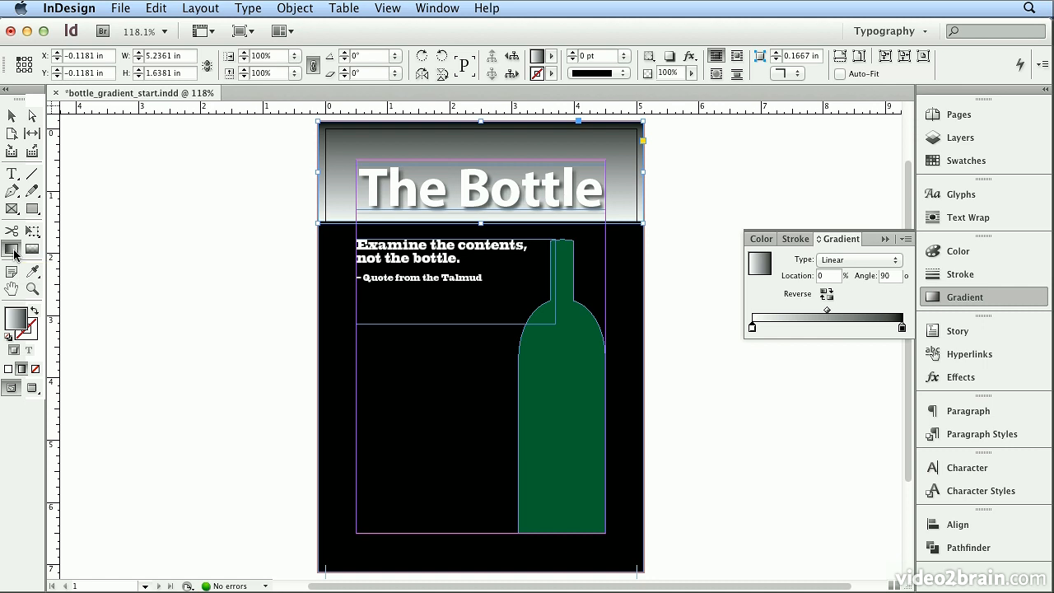
pyautogui.moveTo(356, 152); pyautogui.dragTo(451, 194)
pyautogui.moveTo(373, 197); pyautogui.dragTo(441, 323)
pyautogui.moveTo(438, 131); pyautogui.dragTo(438, 204)
pyautogui.moveTo(430, 146); pyautogui.dragTo(432, 167)
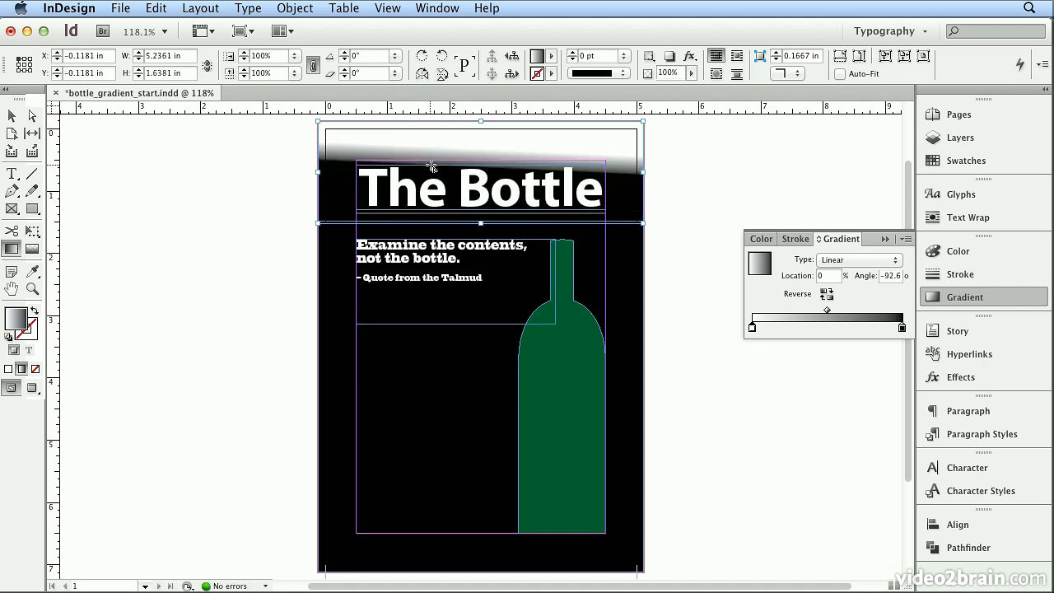
pyautogui.moveTo(432, 139); pyautogui.dragTo(428, 178)
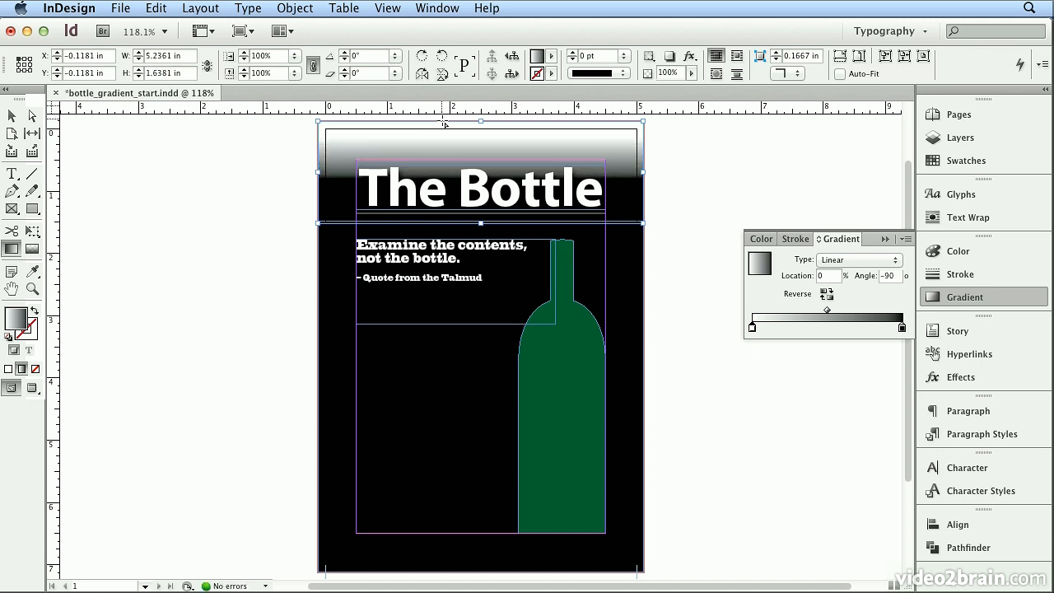
pyautogui.moveTo(442, 122); pyautogui.dragTo(434, 231)
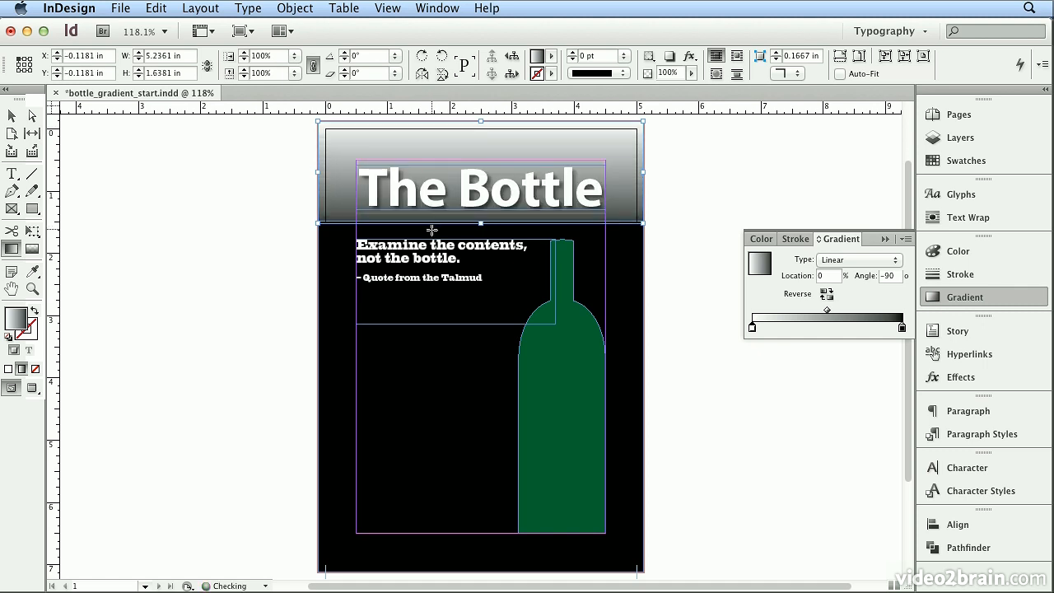
pyautogui.moveTo(440, 122); pyautogui.dragTo(433, 321)
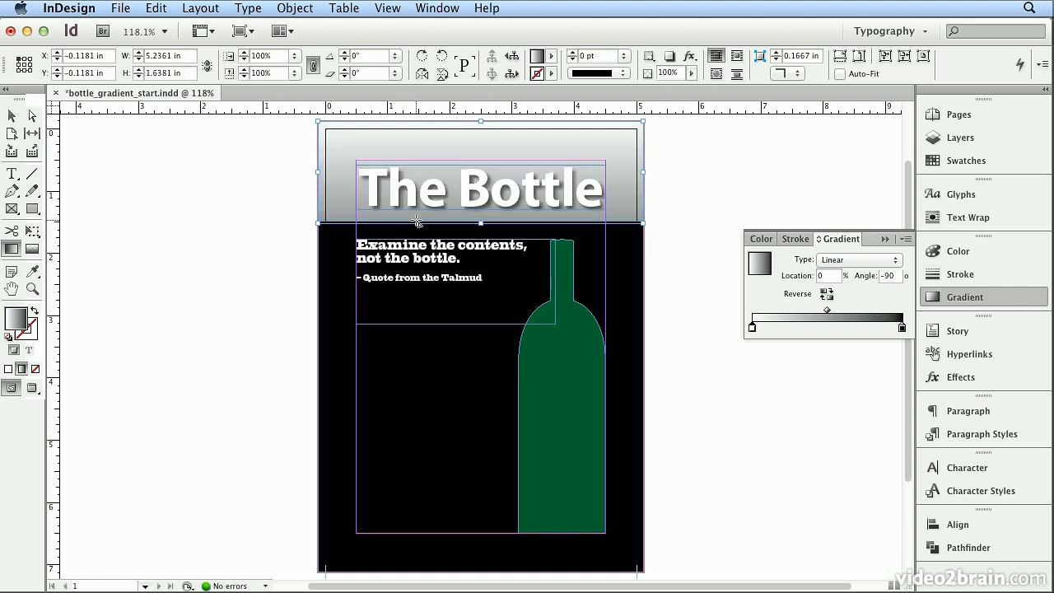
# - Enlarge the list of color swatches and float it separately over the page, with the layers list collapsed
pyautogui.click(961, 161)
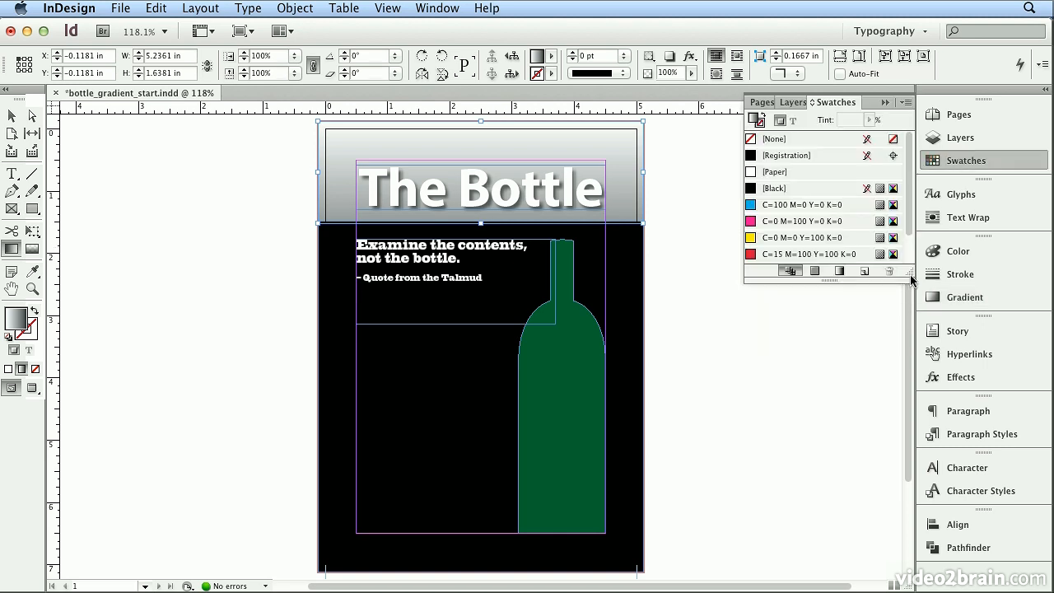
pyautogui.moveTo(908, 283); pyautogui.dragTo(881, 476)
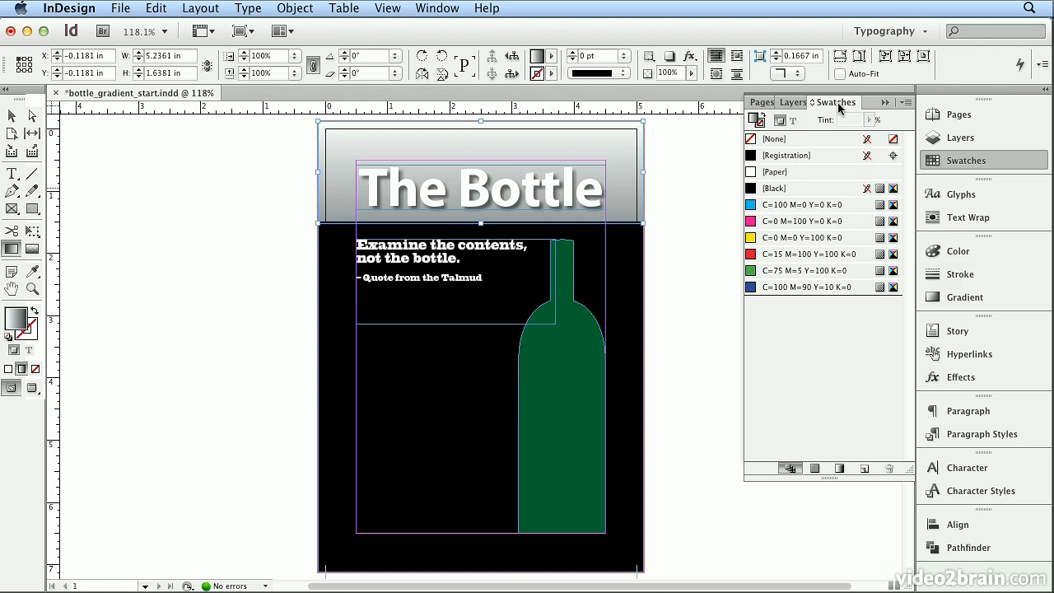
pyautogui.moveTo(835, 102); pyautogui.dragTo(631, 121)
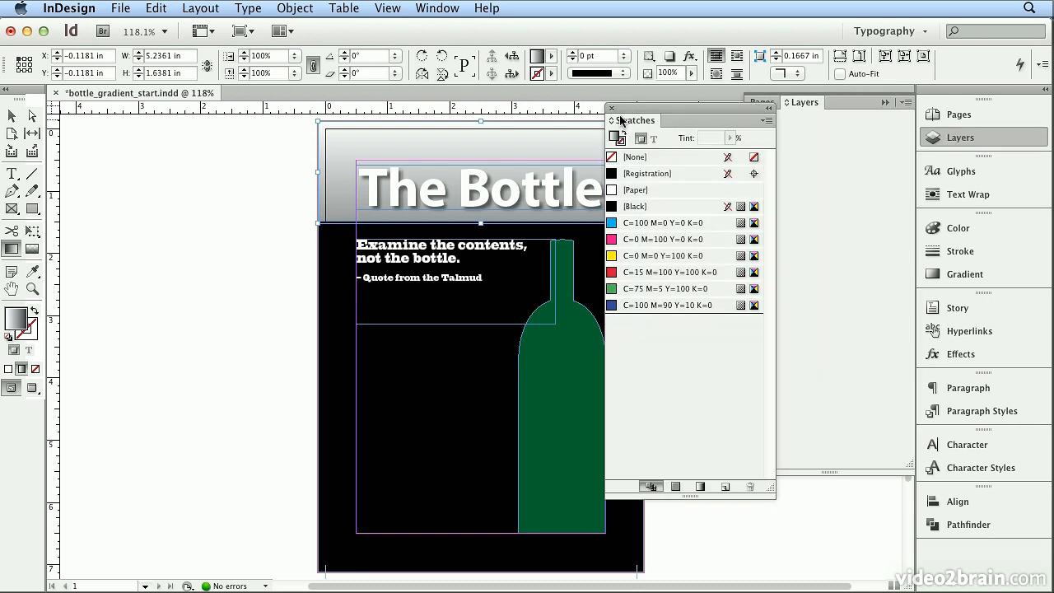
pyautogui.click(968, 138)
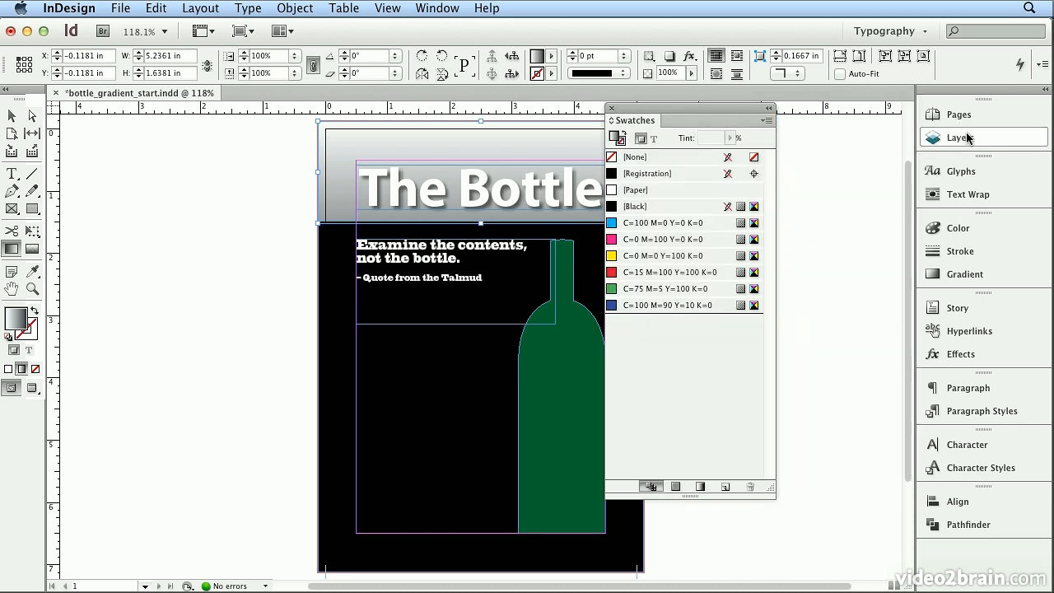
# - Create a CMYK process color swatch with 3% black and the other inks at 0%
pyautogui.click(766, 121)
pyautogui.click(823, 122)
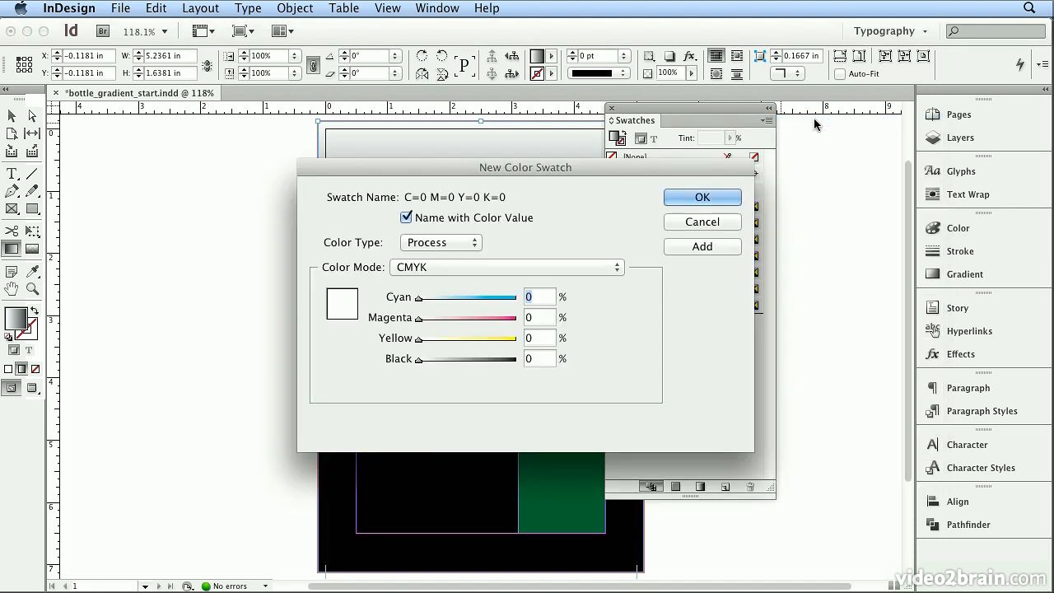
pyautogui.doubleClick(542, 360)
pyautogui.write('3')
pyautogui.click(723, 199)
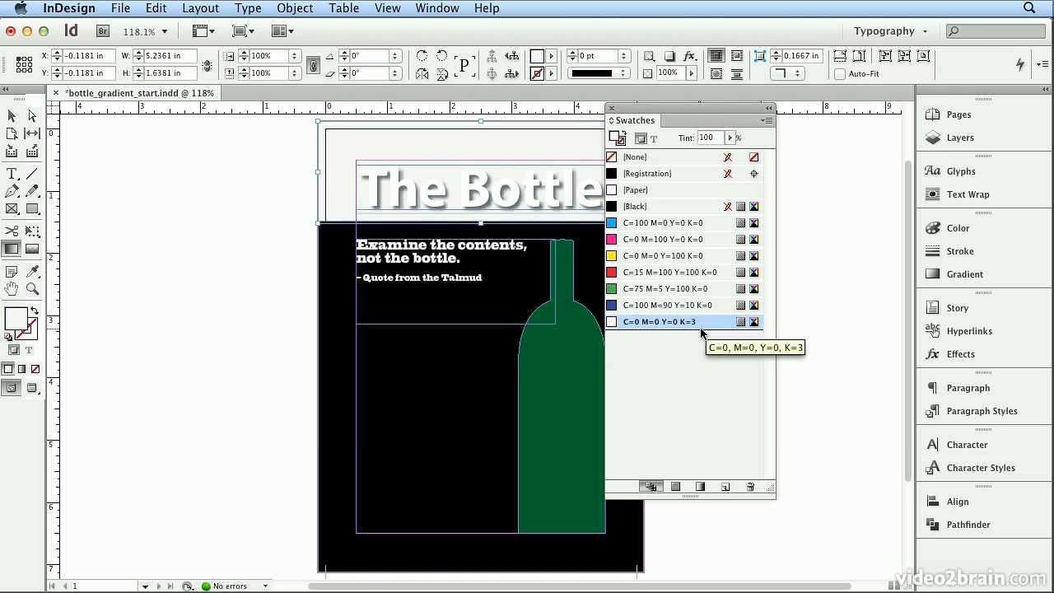
# - Reapply the linear gradient to the title frame and add the C=0 M=0 Y=0 K=3 swatch as a stop at about 27%
pyautogui.click(933, 280)
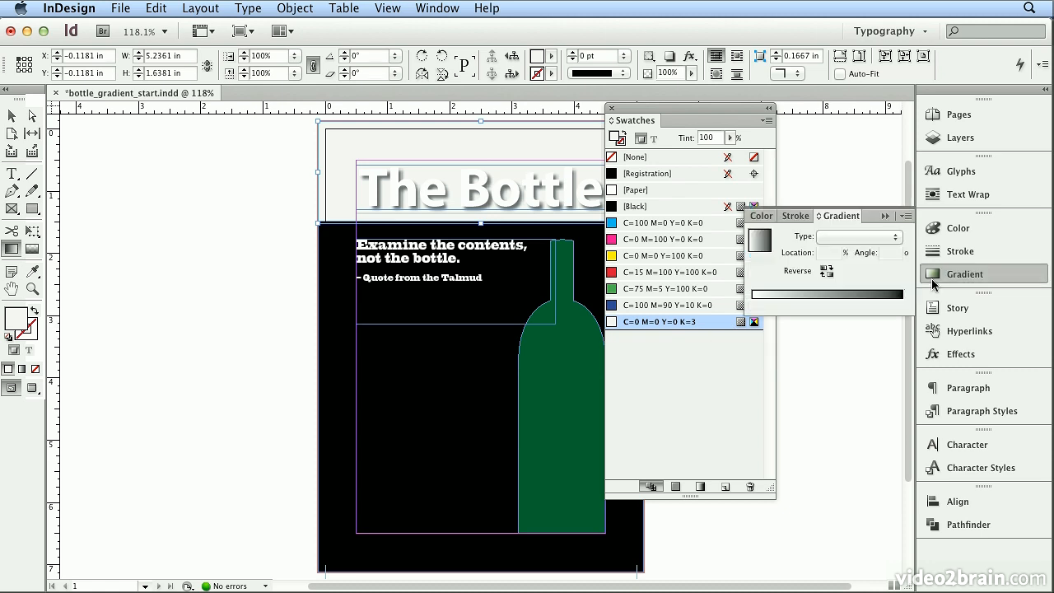
pyautogui.click(824, 297)
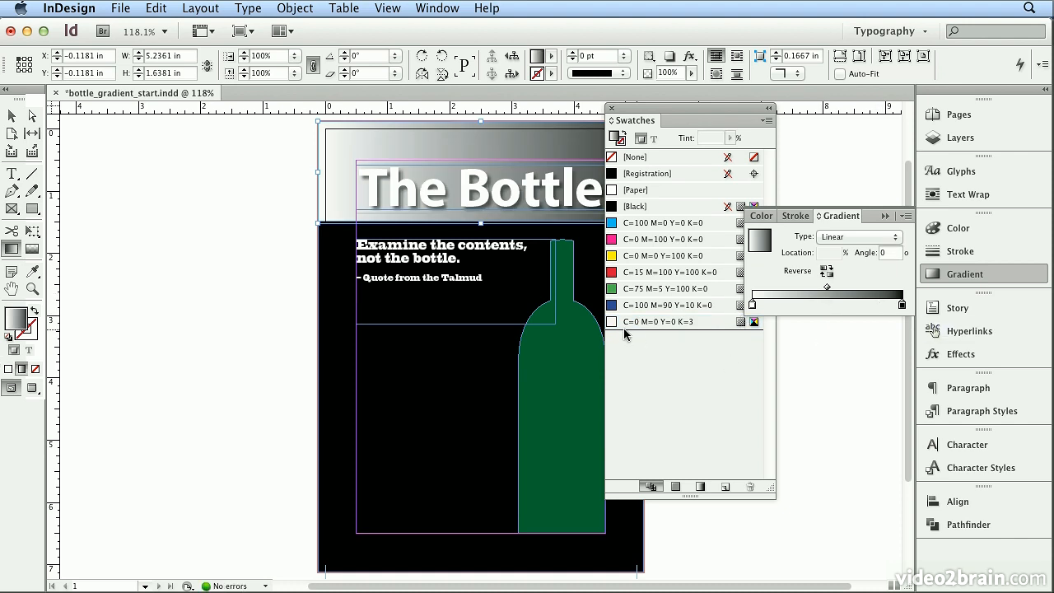
pyautogui.moveTo(614, 328); pyautogui.dragTo(793, 305)
pyautogui.moveTo(691, 111); pyautogui.dragTo(565, 108)
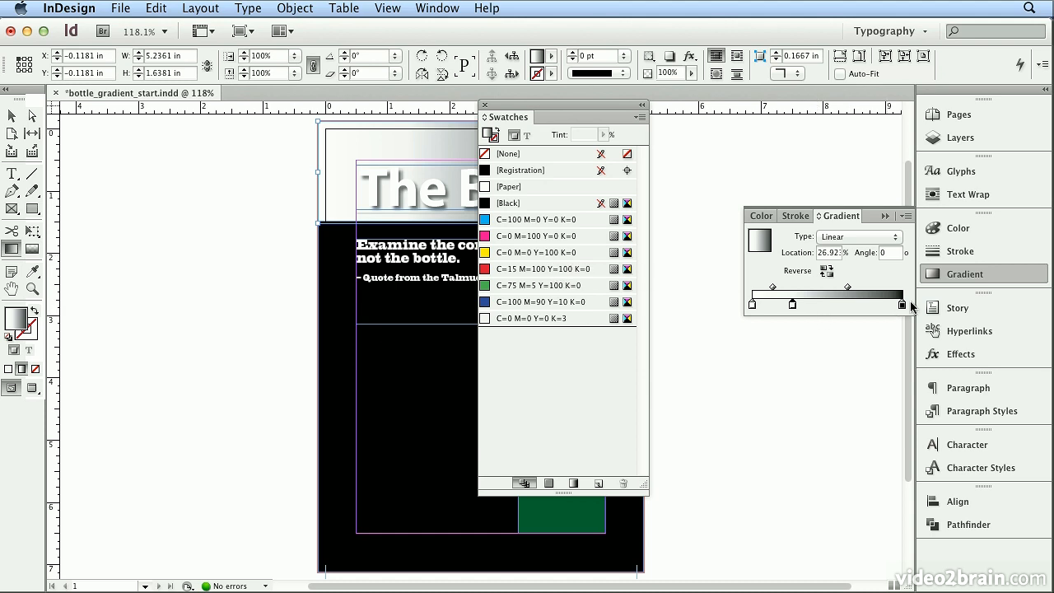
# - Remove the gradient's white starting stop and move the C=0 M=0 Y=0 K=3 stop to location 0%, with the color settings floating separately
pyautogui.click(751, 306)
pyautogui.moveTo(752, 306); pyautogui.dragTo(741, 370)
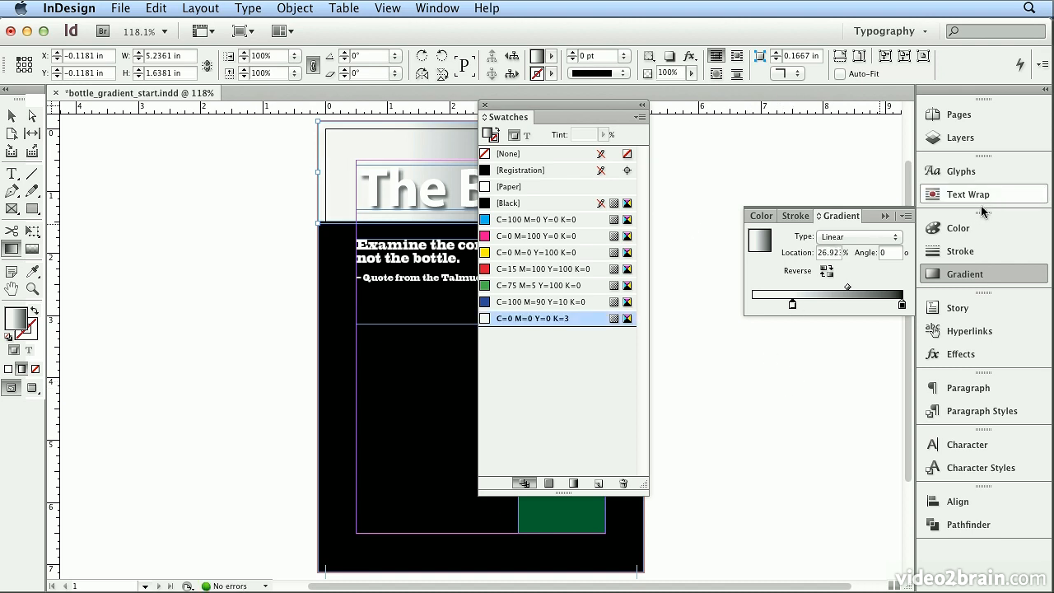
pyautogui.click(966, 225)
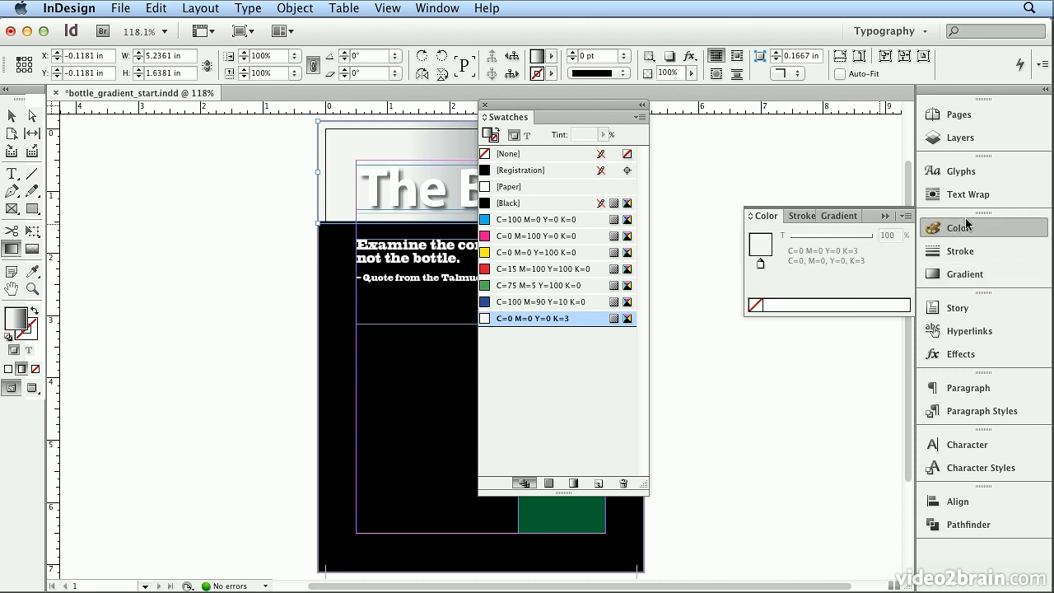
pyautogui.moveTo(772, 219)
pyautogui.mouseDown()
pyautogui.moveTo(721, 125)
pyautogui.moveTo(687, 109)
pyautogui.mouseUp()
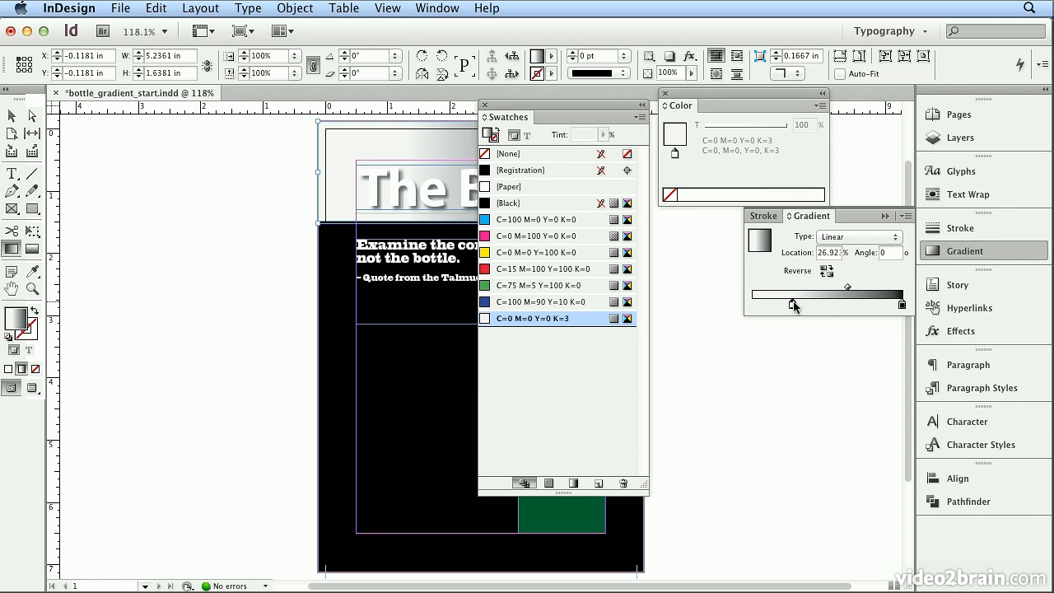
pyautogui.moveTo(795, 308); pyautogui.dragTo(752, 306)
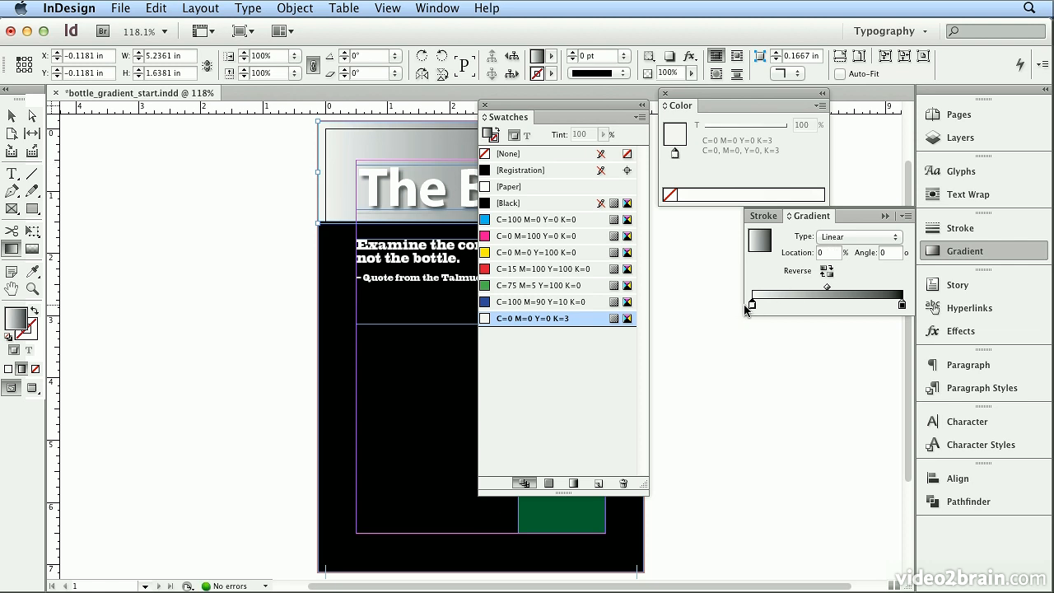
# - Select the gradient's black end stop and arrange the floating color settings and swatch list beside the page
pyautogui.click(902, 305)
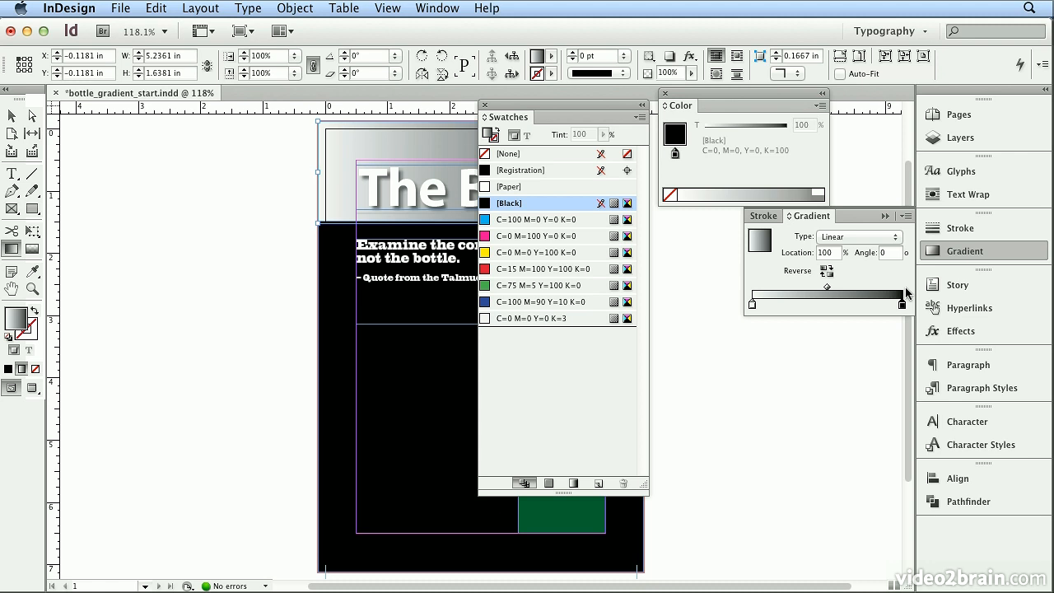
pyautogui.moveTo(762, 99); pyautogui.dragTo(824, 29)
pyautogui.moveTo(581, 115); pyautogui.dragTo(653, 167)
pyautogui.moveTo(723, 541); pyautogui.dragTo(722, 411)
pyautogui.moveTo(635, 167); pyautogui.dragTo(814, 343)
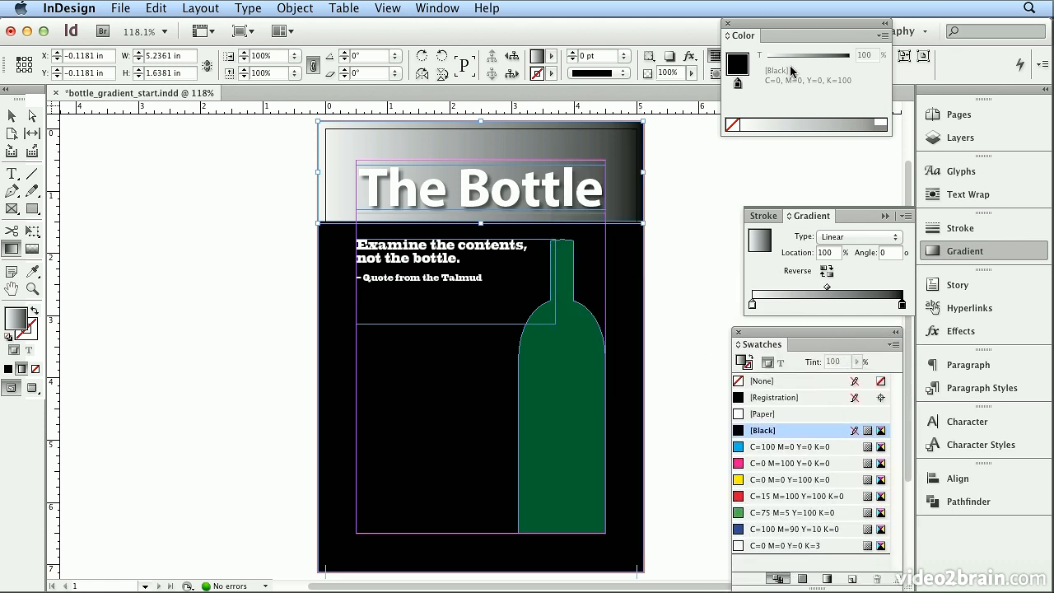
pyautogui.moveTo(778, 26); pyautogui.dragTo(794, 88)
# - Redraw the title frame's gradient vertically at -90°, from the frame's upper edge to well below its lower edge
pyautogui.moveTo(412, 122); pyautogui.dragTo(410, 228)
pyautogui.moveTo(415, 125); pyautogui.dragTo(405, 286)
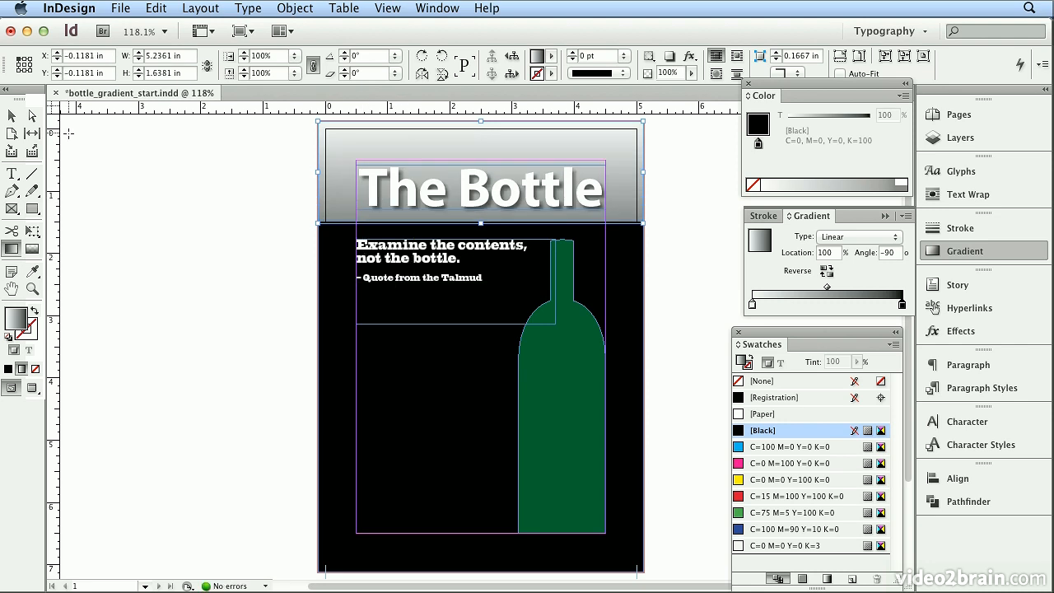
# - Fill the large black frame behind the quote and bottle with the gradient and set its type to Radial
pyautogui.click(12, 115)
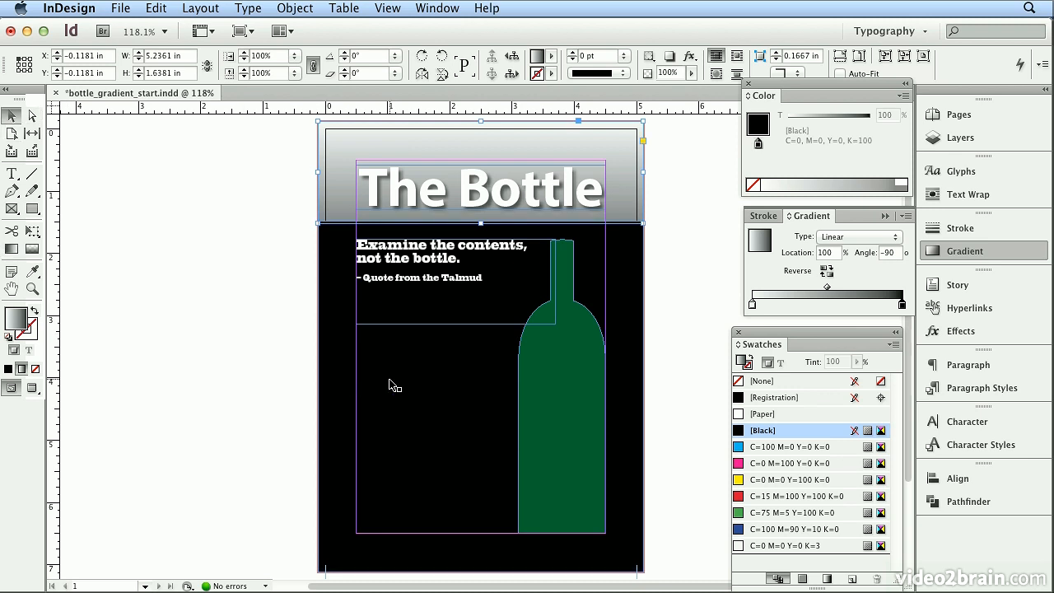
pyautogui.click(395, 386)
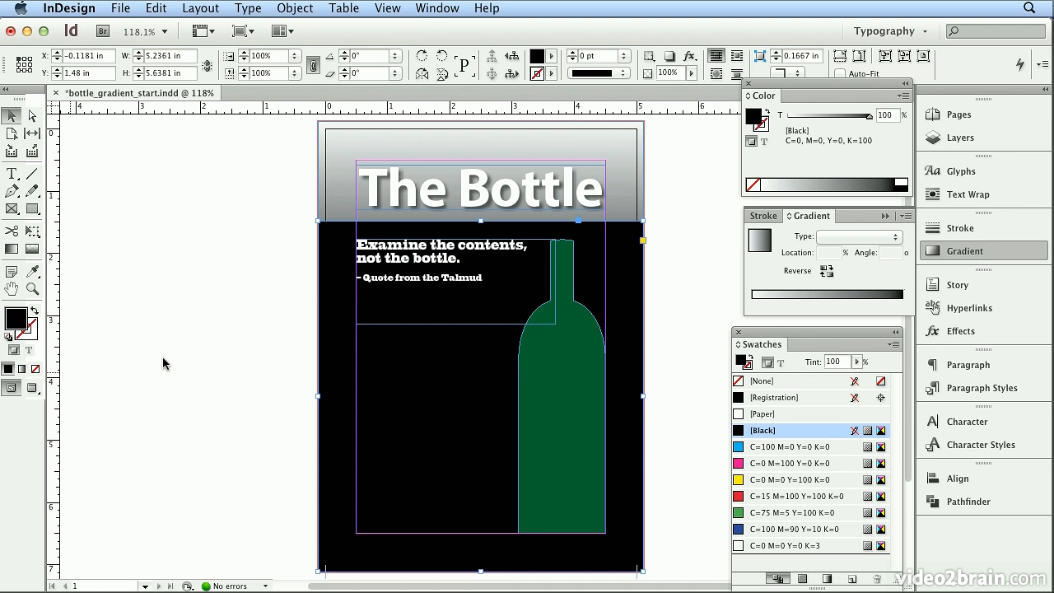
pyautogui.press('.')
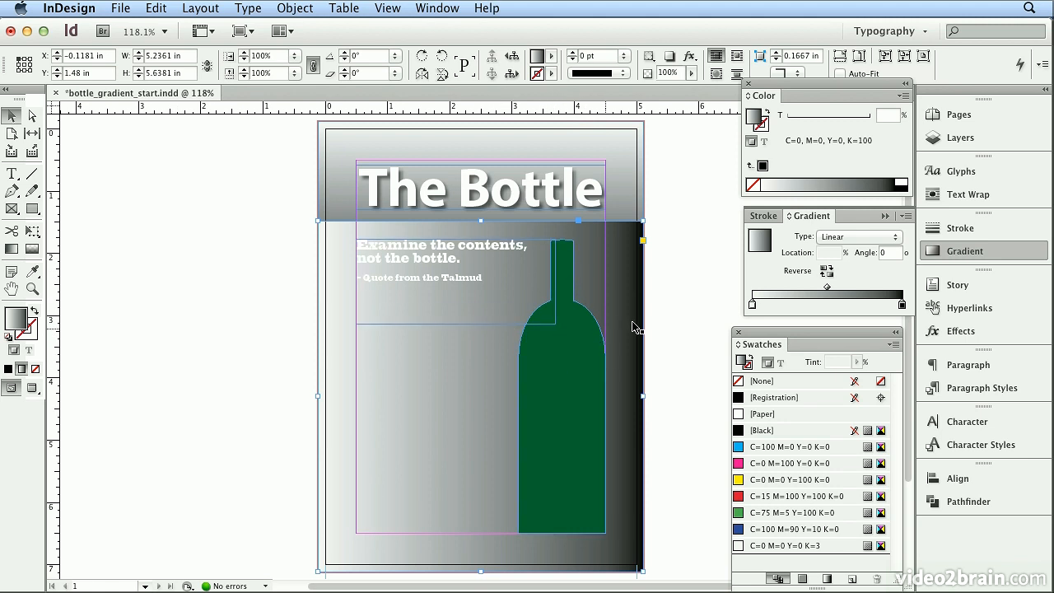
pyautogui.click(836, 238)
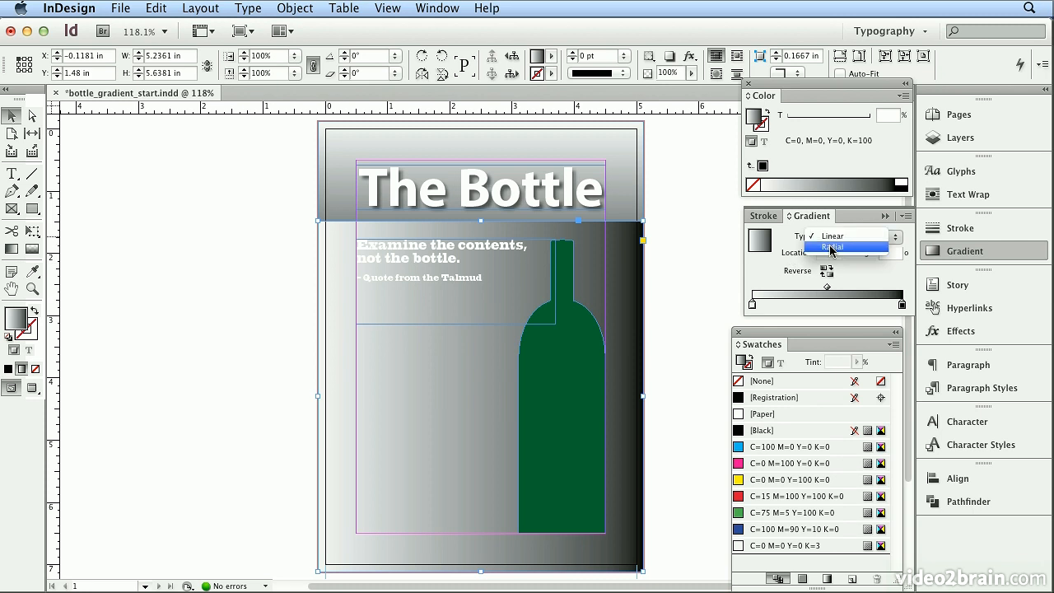
pyautogui.click(832, 248)
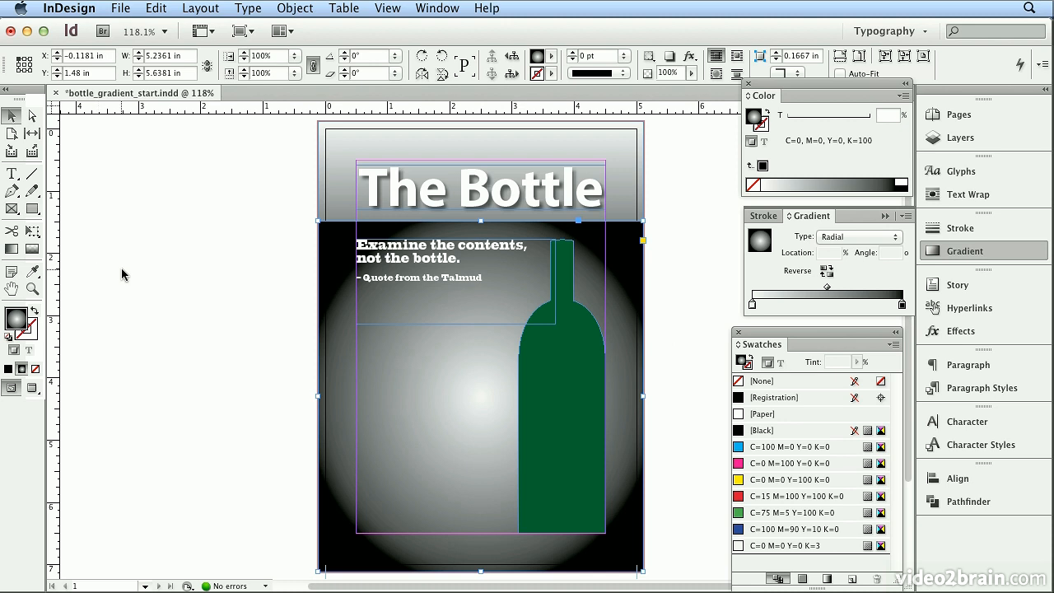
# - Redraw the black frame's radial gradient as a small glow spreading outward from the bottle's shoulder
pyautogui.press('g')
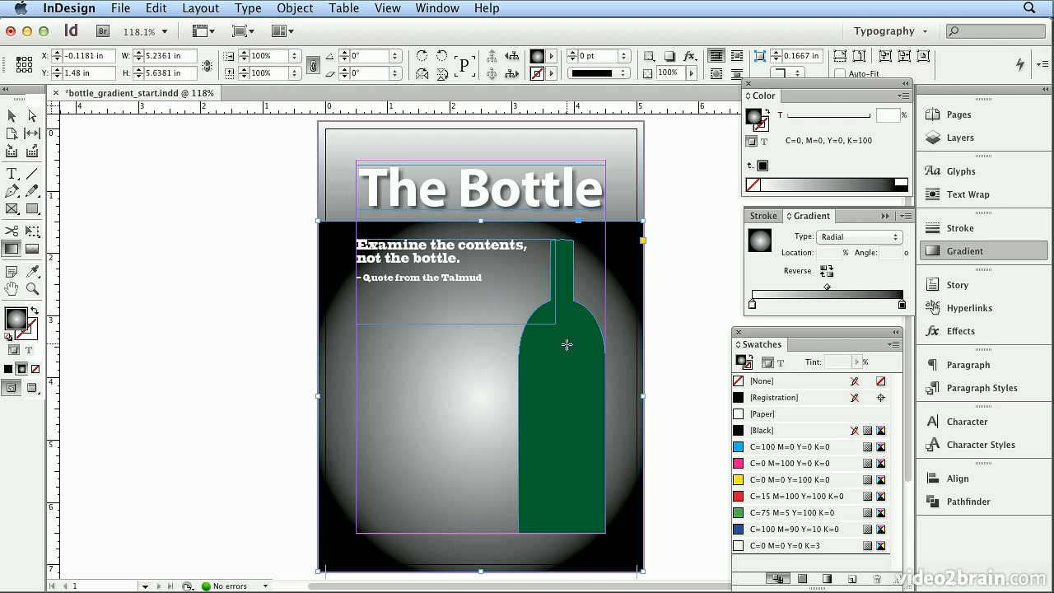
pyautogui.moveTo(563, 343); pyautogui.dragTo(615, 299)
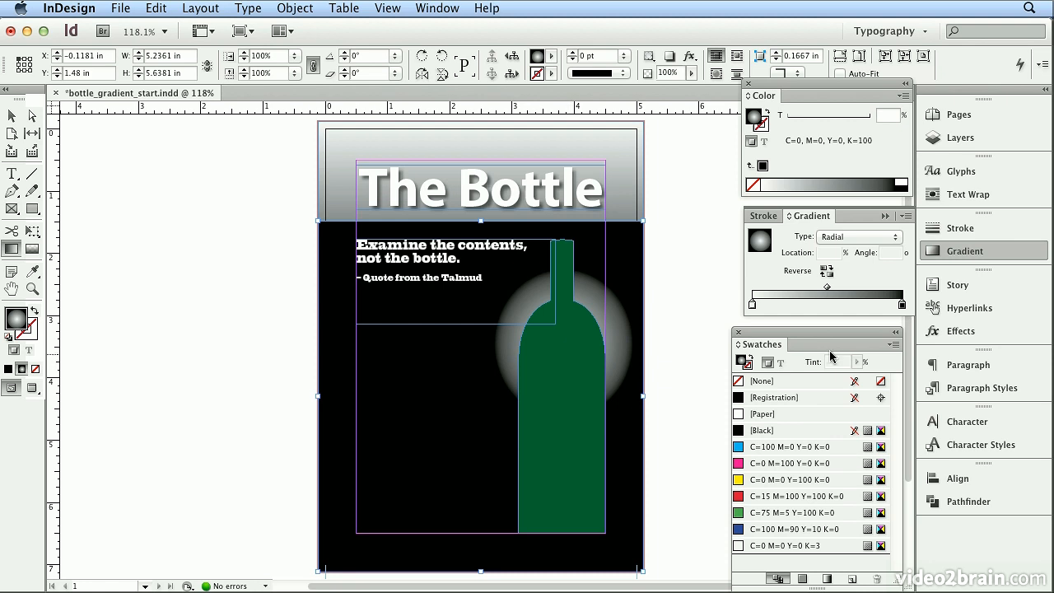
# - Create a new CMYK process color swatch with 60% black, C=0 M=0 Y=0 K=60
pyautogui.click(895, 345)
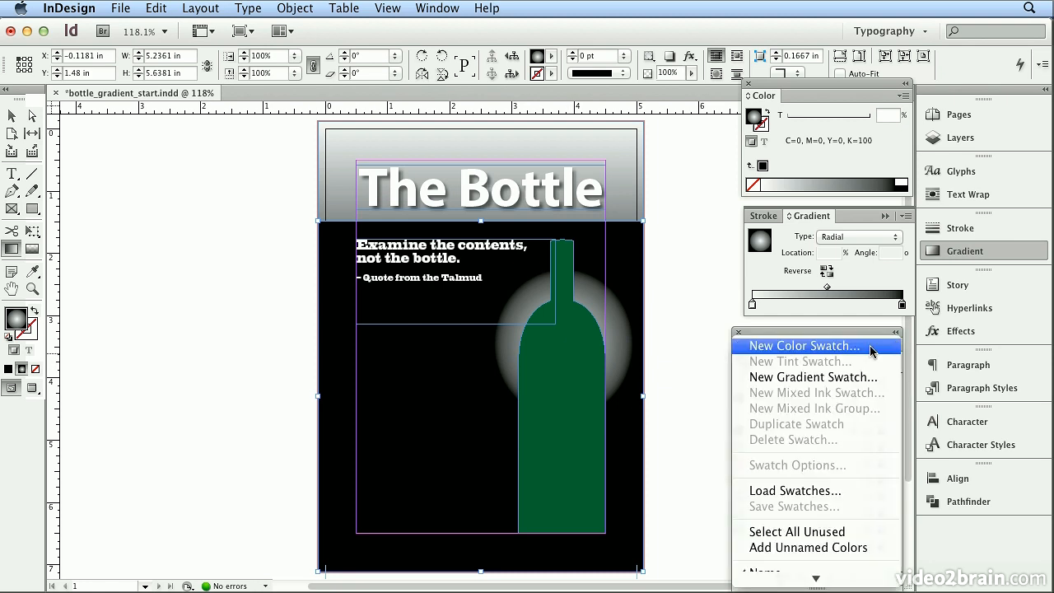
pyautogui.click(873, 347)
pyautogui.doubleClick(533, 360)
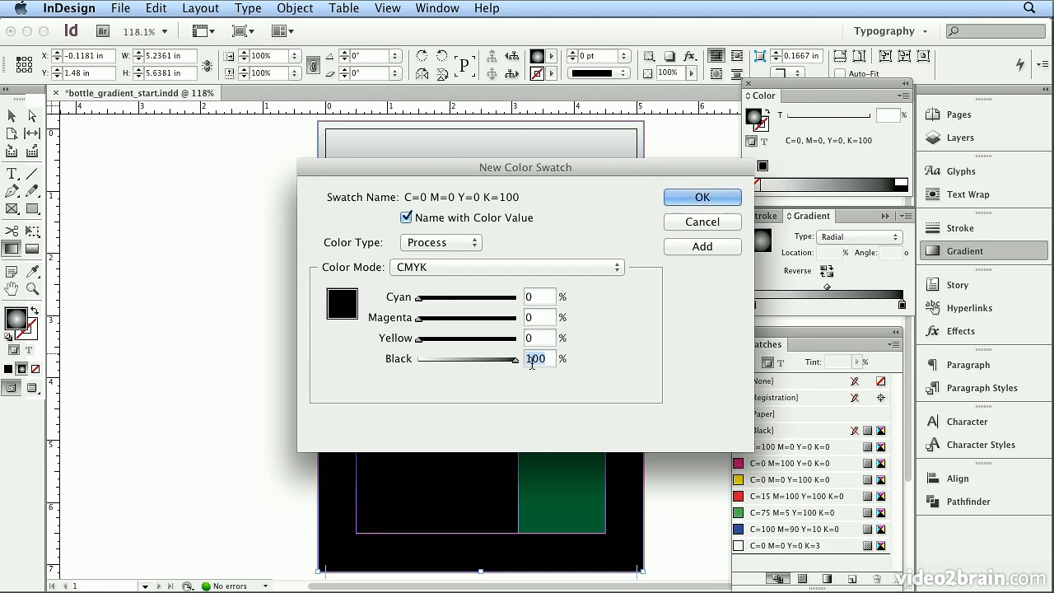
pyautogui.write('60')
pyautogui.press('Return')
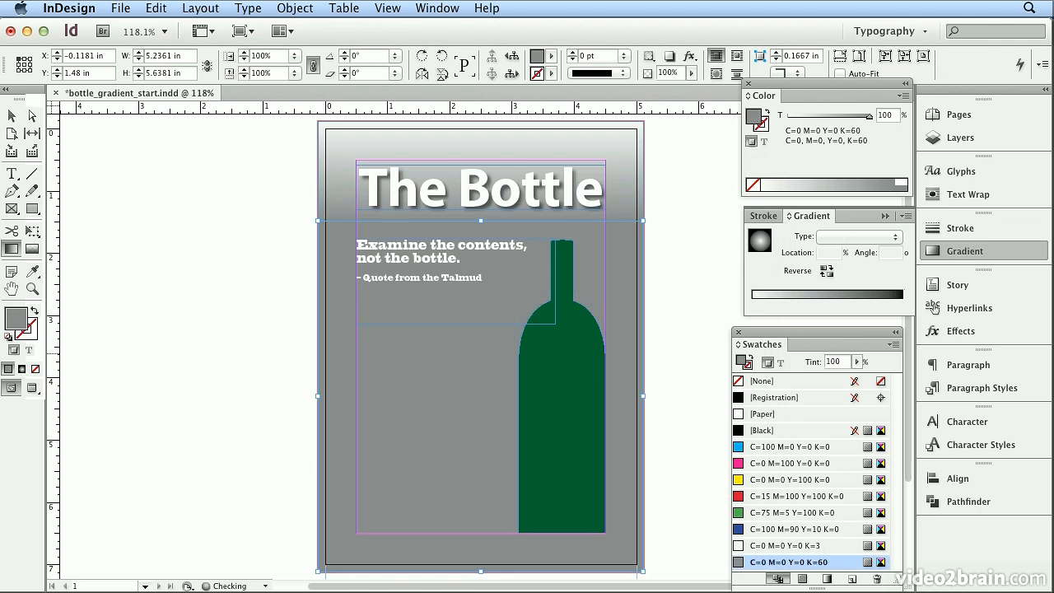
# - Reapply the radial gradient to the large frame and replace its black end stop with the C=0 M=0 Y=0 K=60 swatch
pyautogui.click(806, 310)
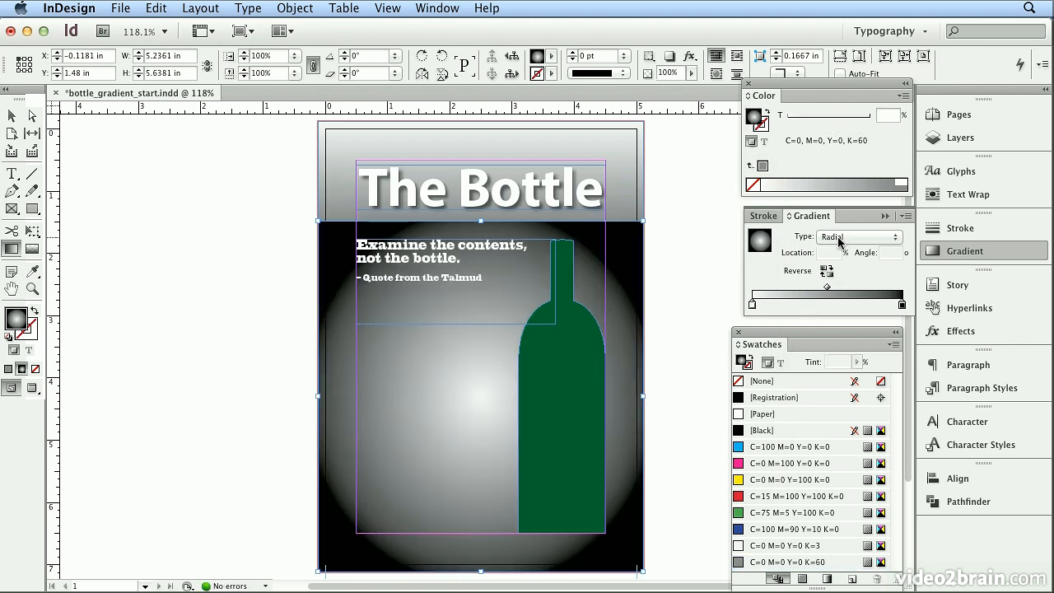
pyautogui.click(751, 306)
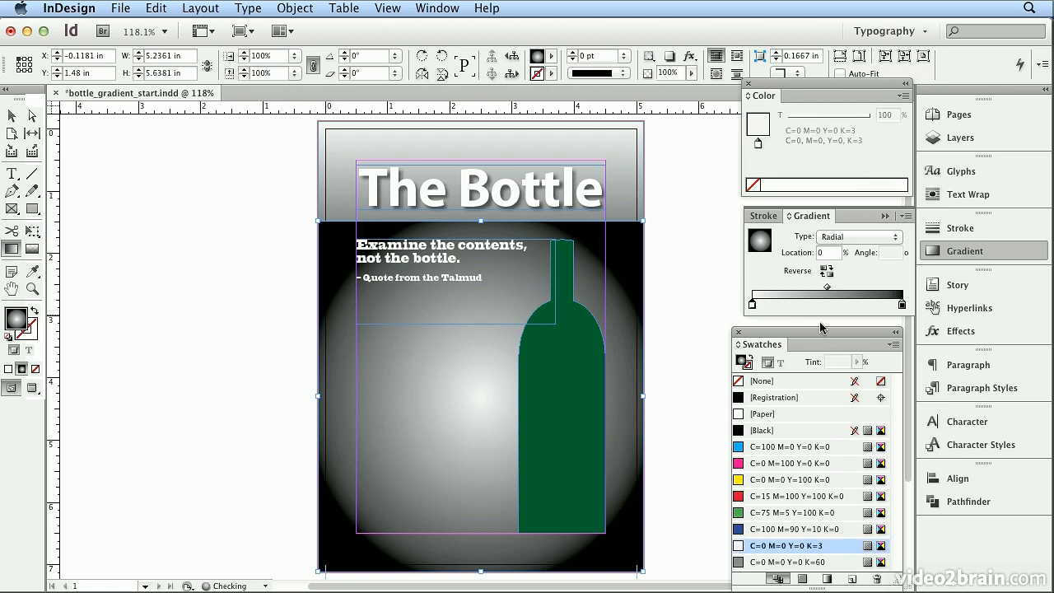
pyautogui.click(904, 307)
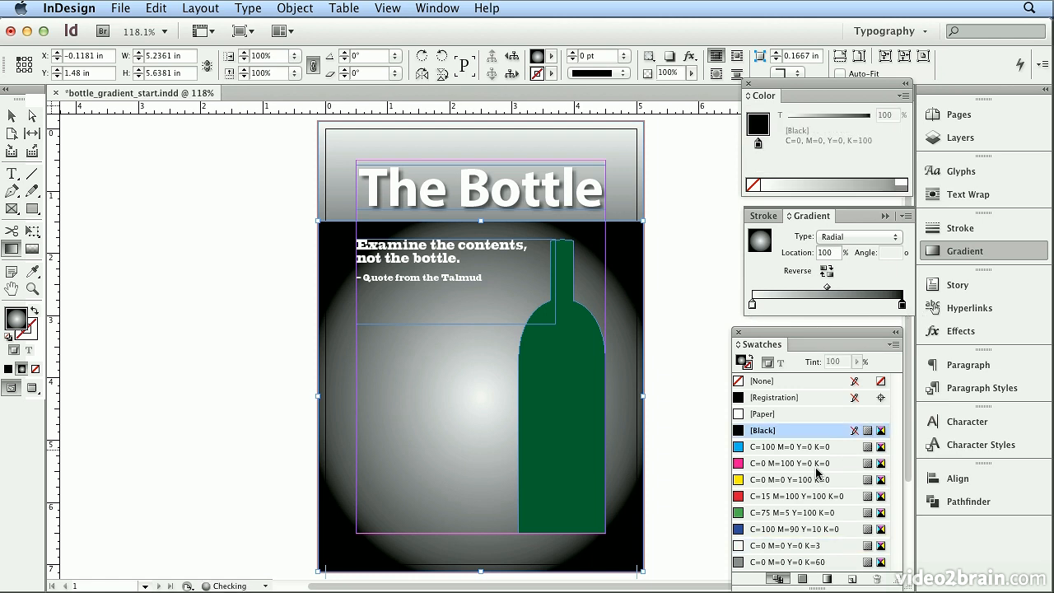
pyautogui.moveTo(742, 566); pyautogui.dragTo(904, 308)
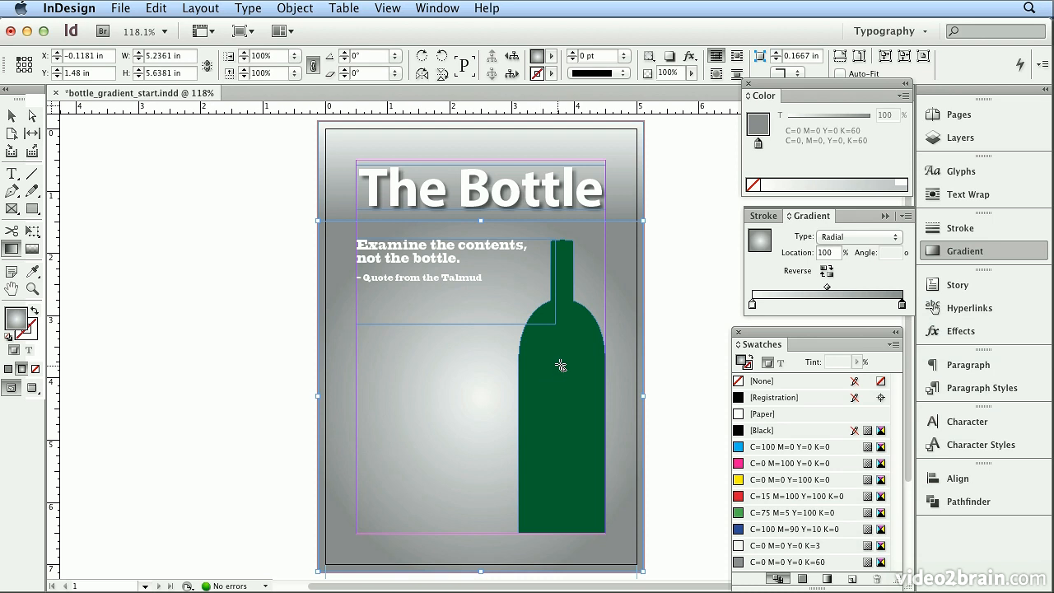
# - Redraw the radial gradient from the bottle's upper body outward to the upper right until it forms a compact glow behind the bottle
pyautogui.moveTo(564, 363); pyautogui.dragTo(650, 234)
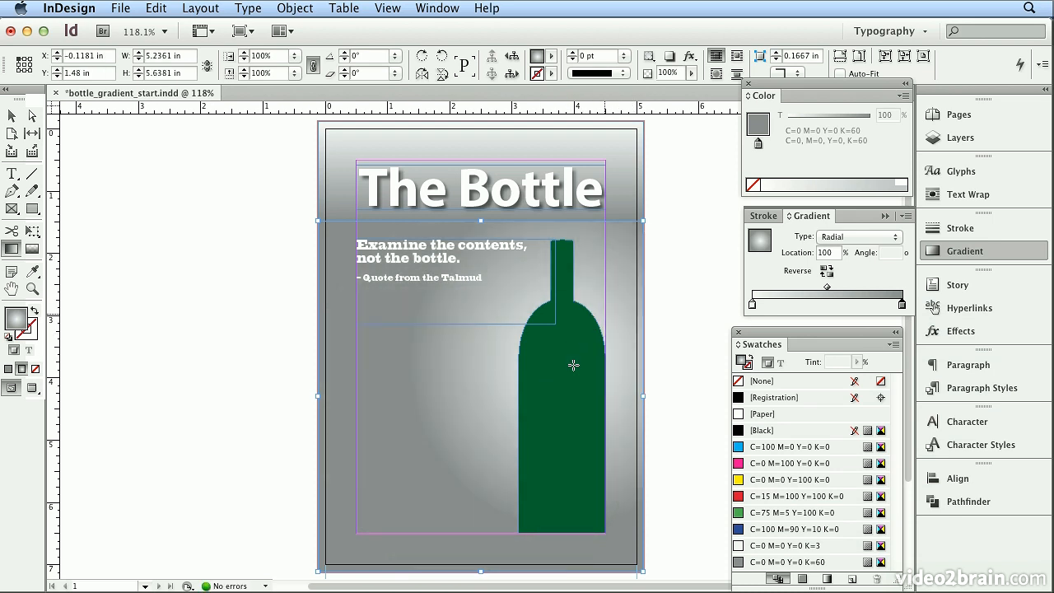
pyautogui.moveTo(544, 371); pyautogui.dragTo(615, 269)
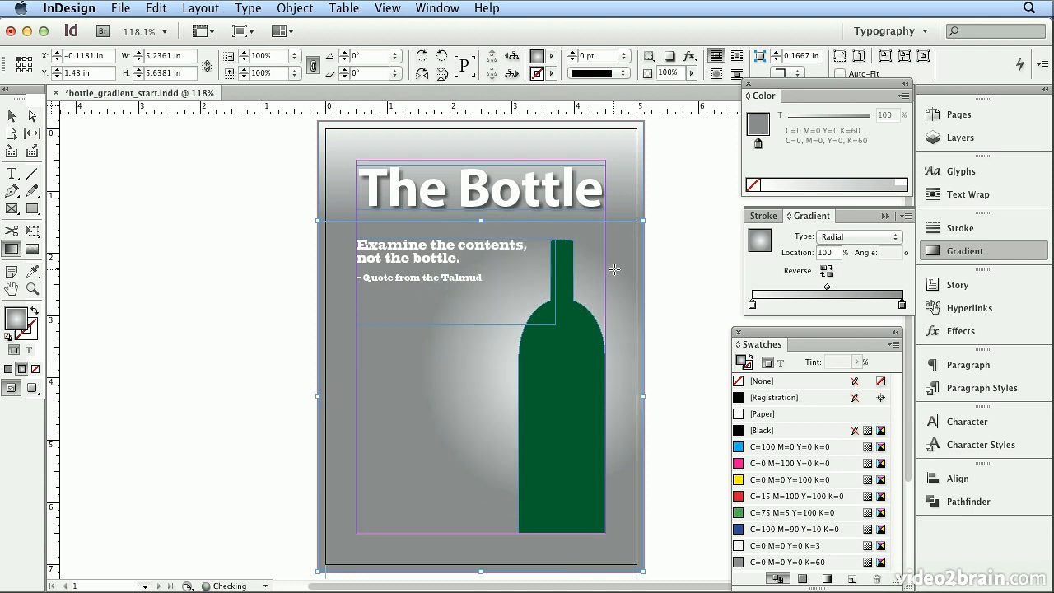
pyautogui.moveTo(572, 353); pyautogui.dragTo(645, 289)
pyautogui.moveTo(556, 346); pyautogui.dragTo(620, 279)
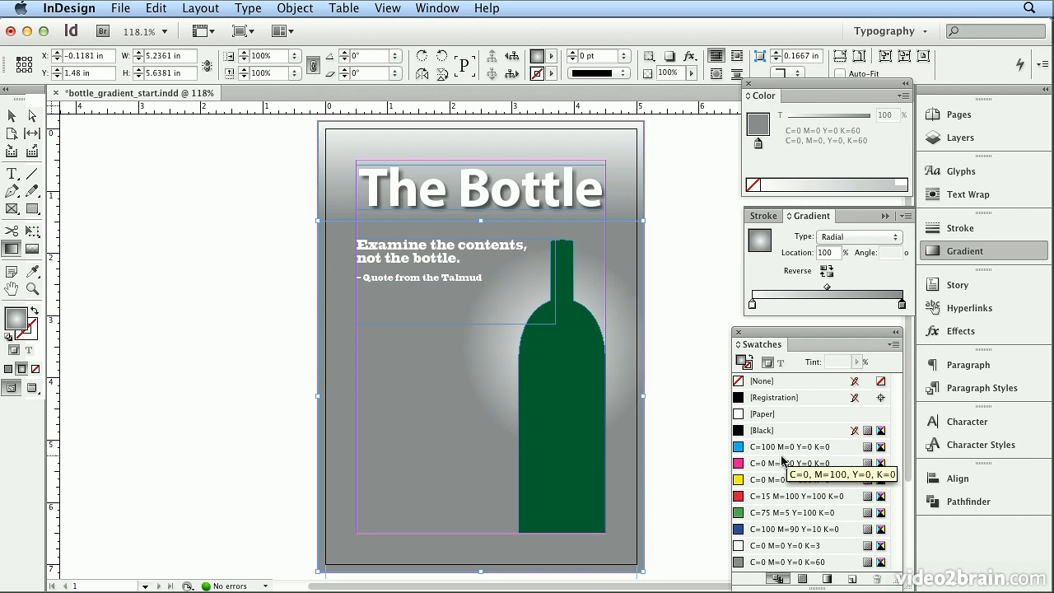
# - Deselect the frame and preview the page without guides and frame edges
pyautogui.click(12, 116)
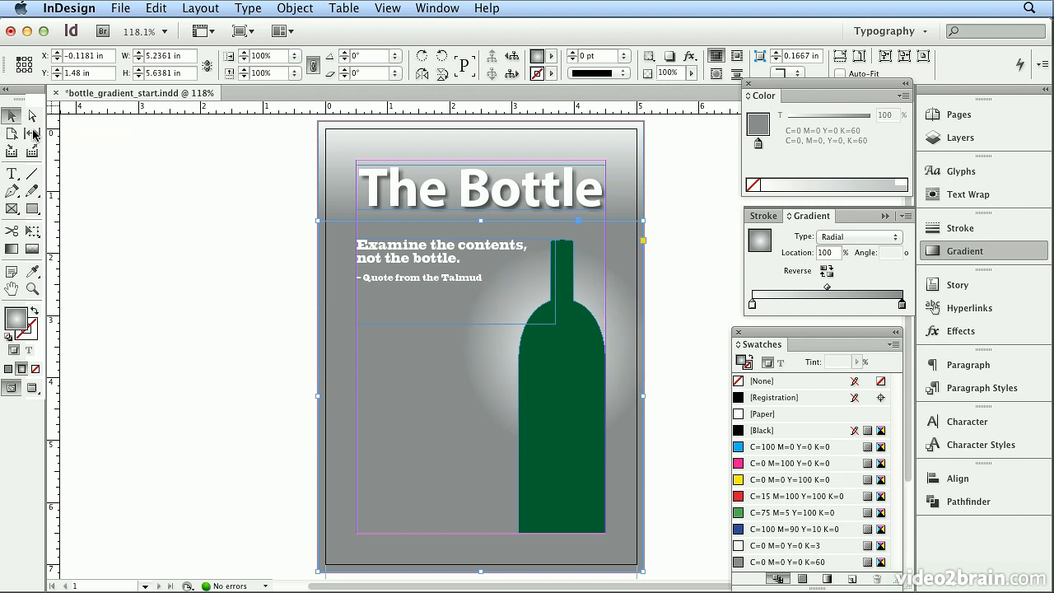
pyautogui.click(187, 191)
pyautogui.press('w')
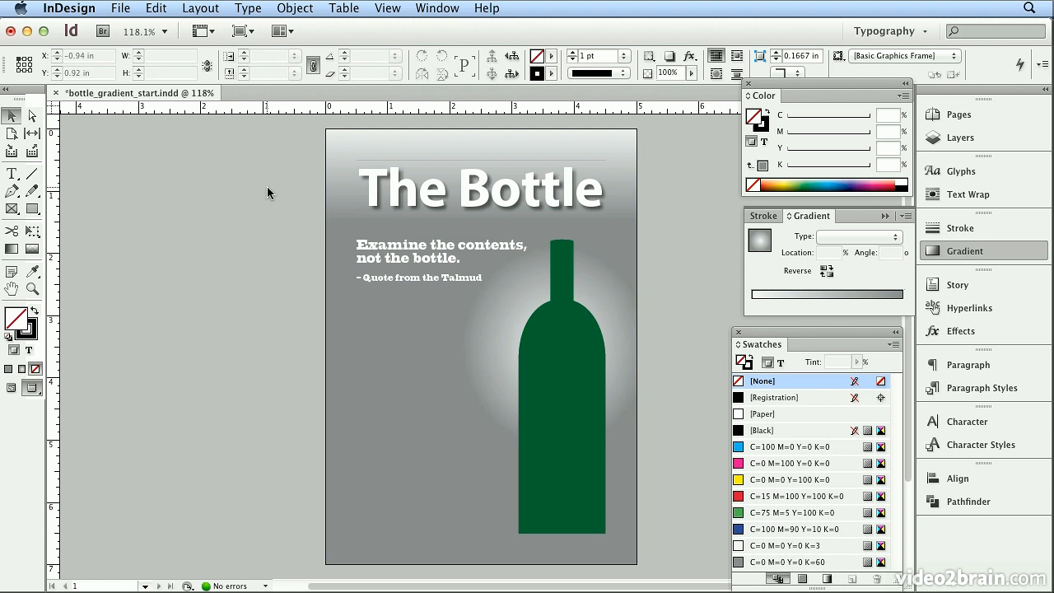
# - Lower the large frame's upper edge to Y 1.78 in and extend the title background frame down to meet it, 1.8981 in high
pyautogui.click(445, 224)
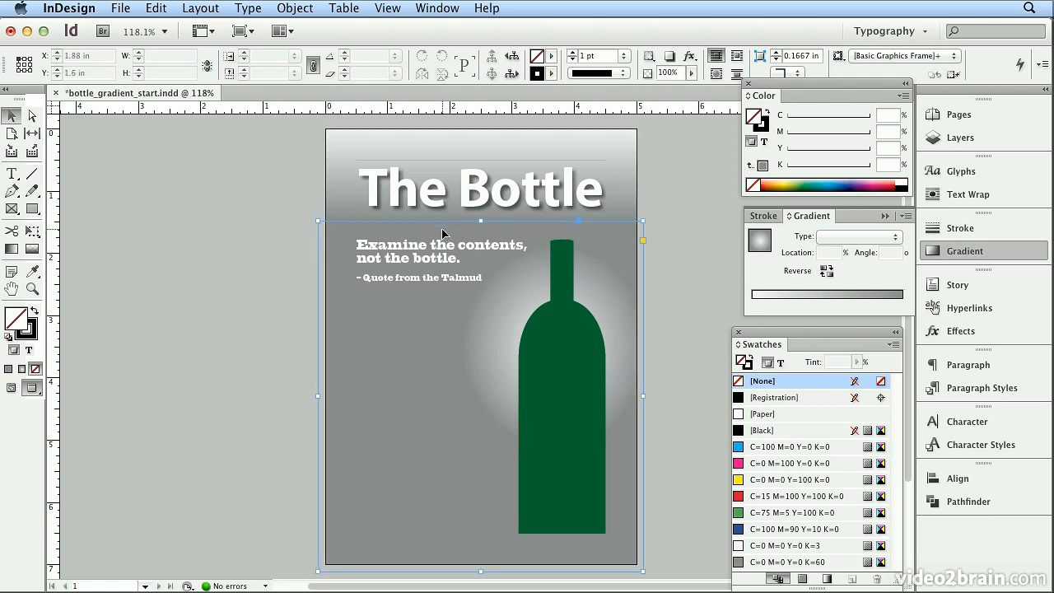
pyautogui.moveTo(483, 222); pyautogui.dragTo(483, 240)
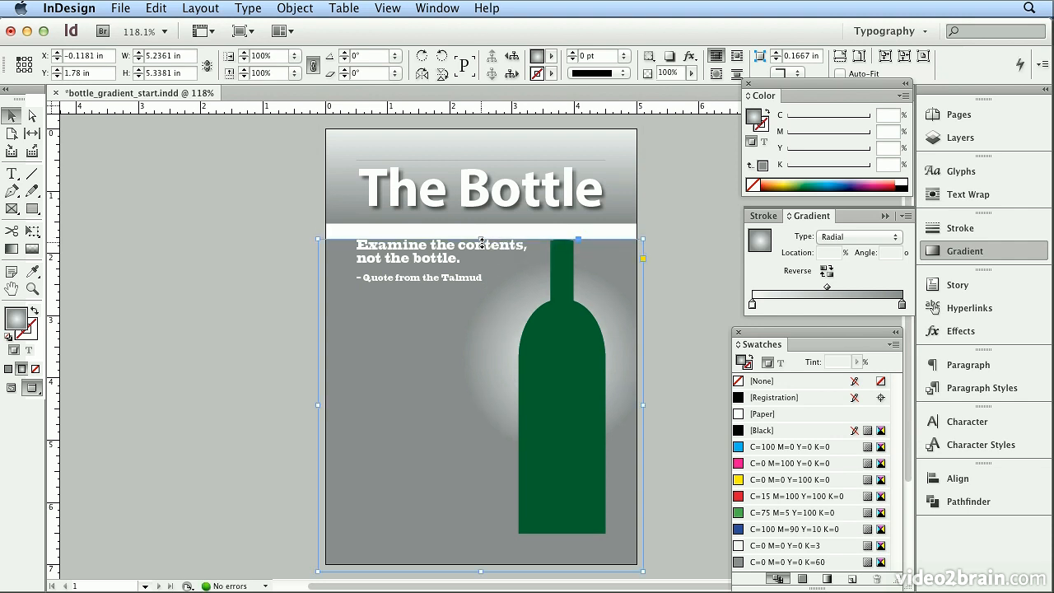
pyautogui.click(528, 154)
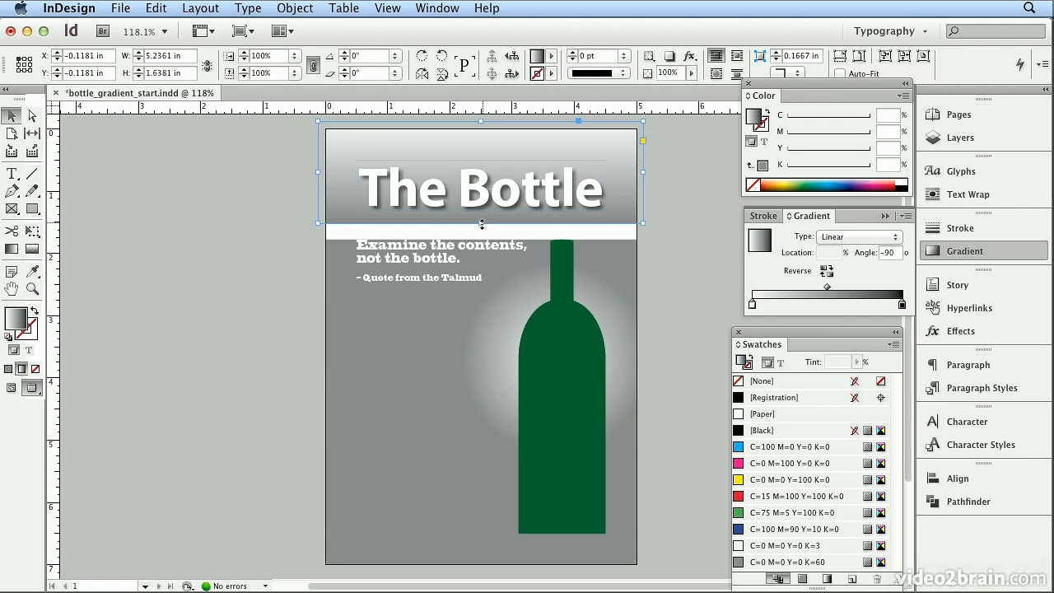
pyautogui.moveTo(481, 224); pyautogui.dragTo(480, 238)
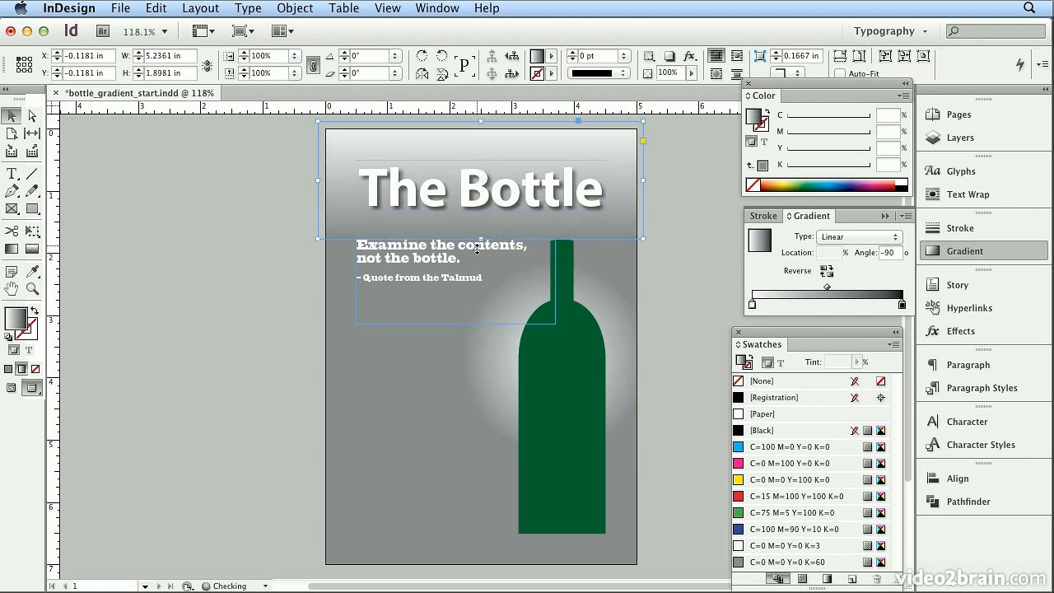
pyautogui.click(696, 274)
pyautogui.click(641, 380)
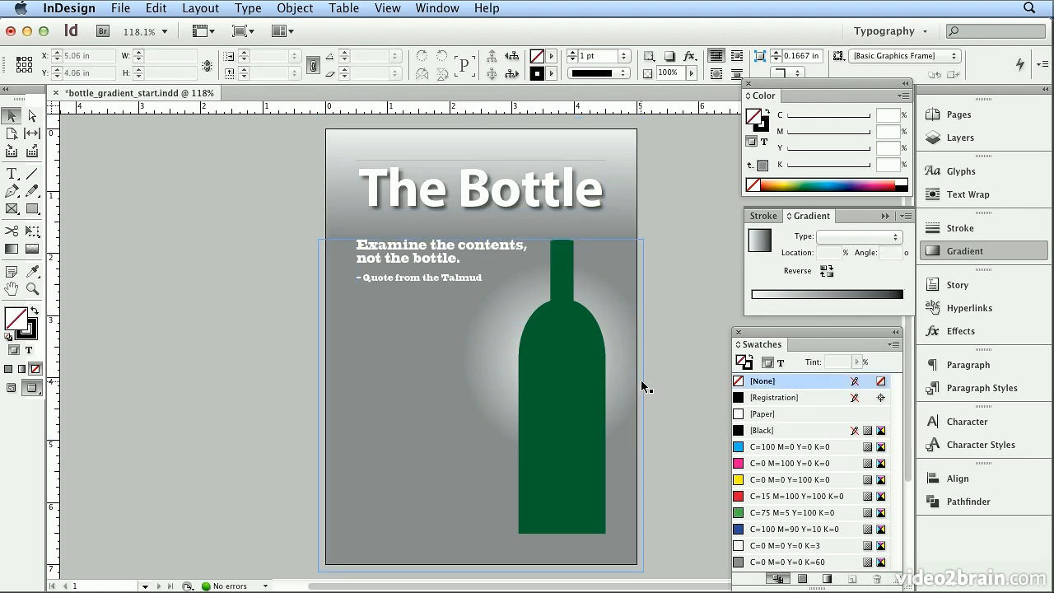
pyautogui.click(465, 307)
pyautogui.click(430, 227)
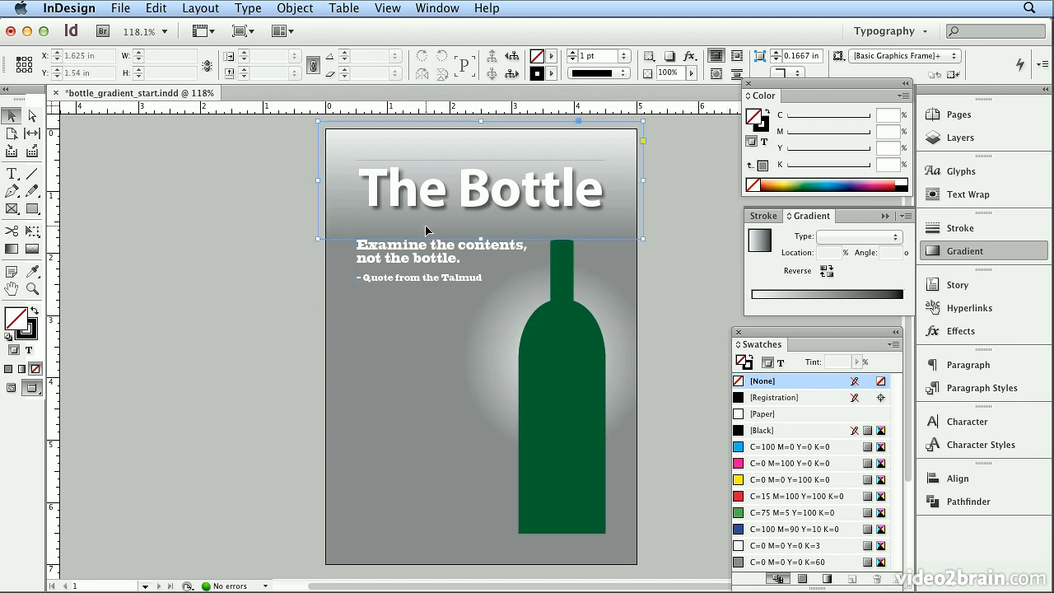
pyautogui.moveTo(234, 216); pyautogui.dragTo(680, 244)
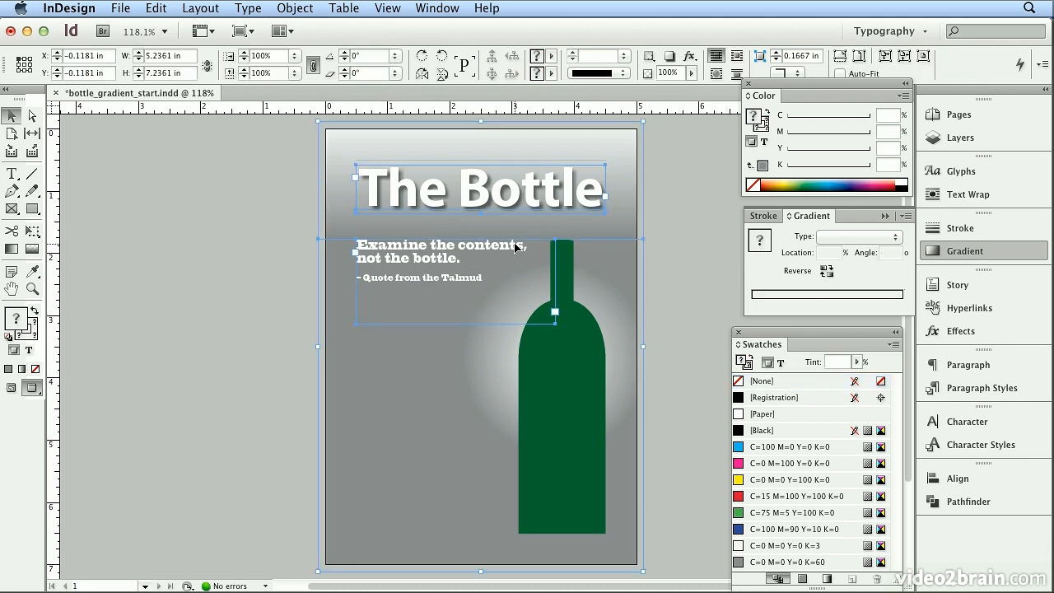
pyautogui.click(680, 244)
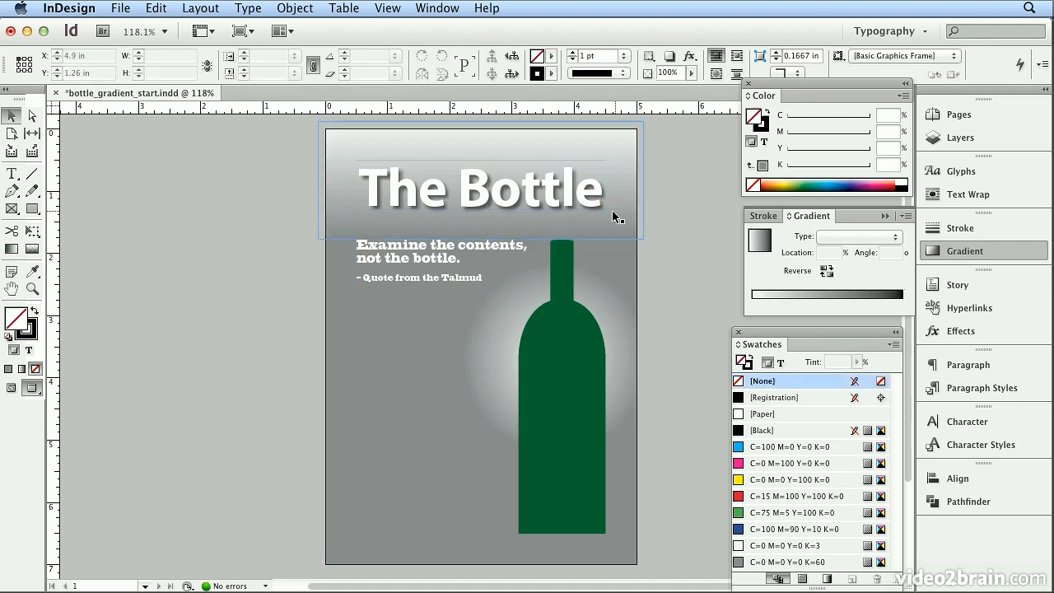
pyautogui.moveTo(707, 204); pyautogui.dragTo(549, 247)
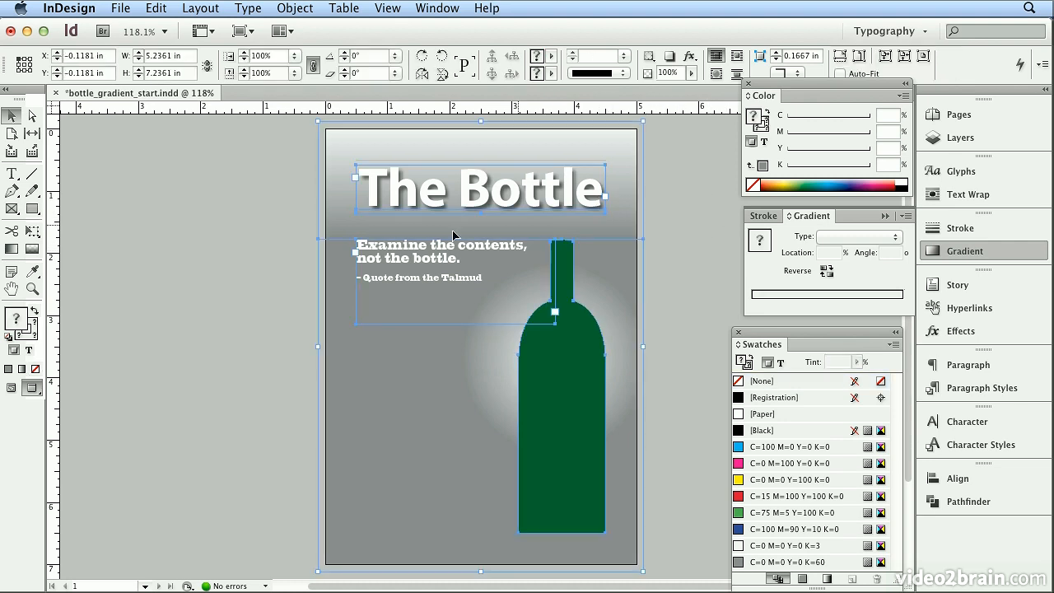
pyautogui.click(695, 219)
# - Set the stroke tint of the thin line below the title to 80% black
pyautogui.click(605, 214)
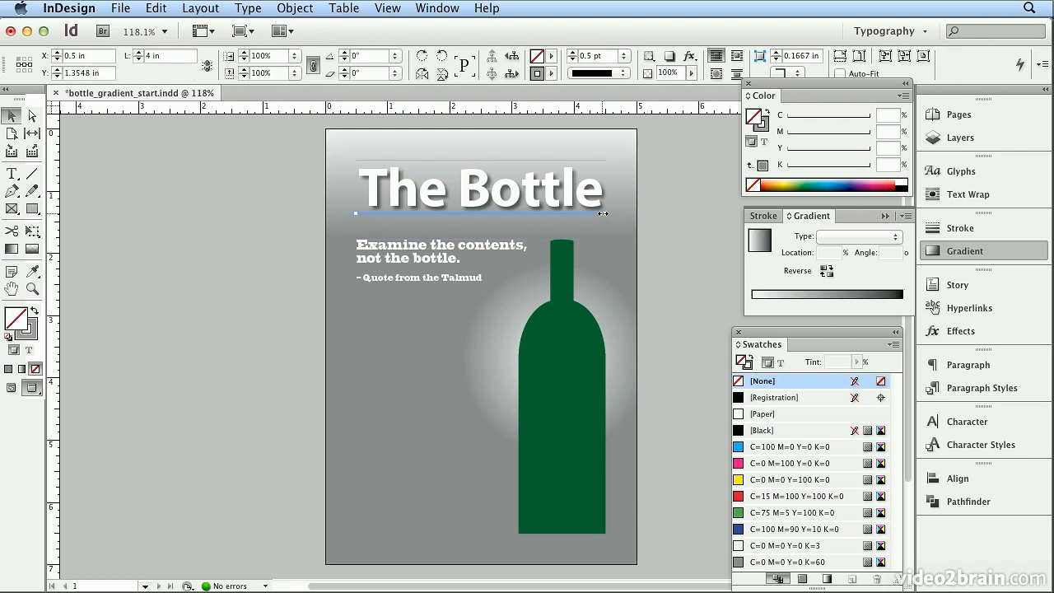
pyautogui.click(33, 338)
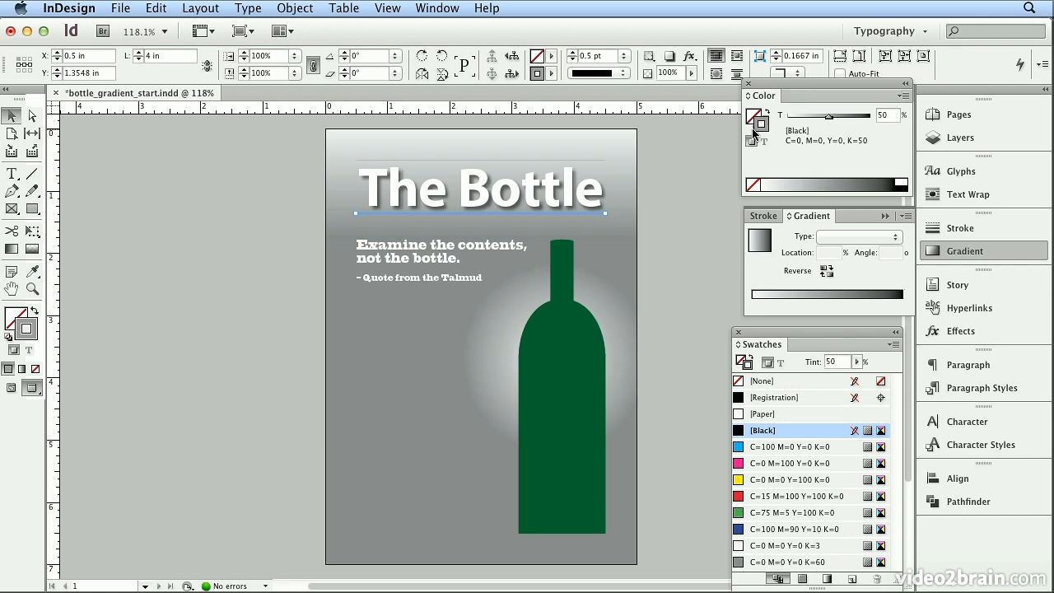
pyautogui.click(881, 114)
pyautogui.write('80')
pyautogui.press('Return')
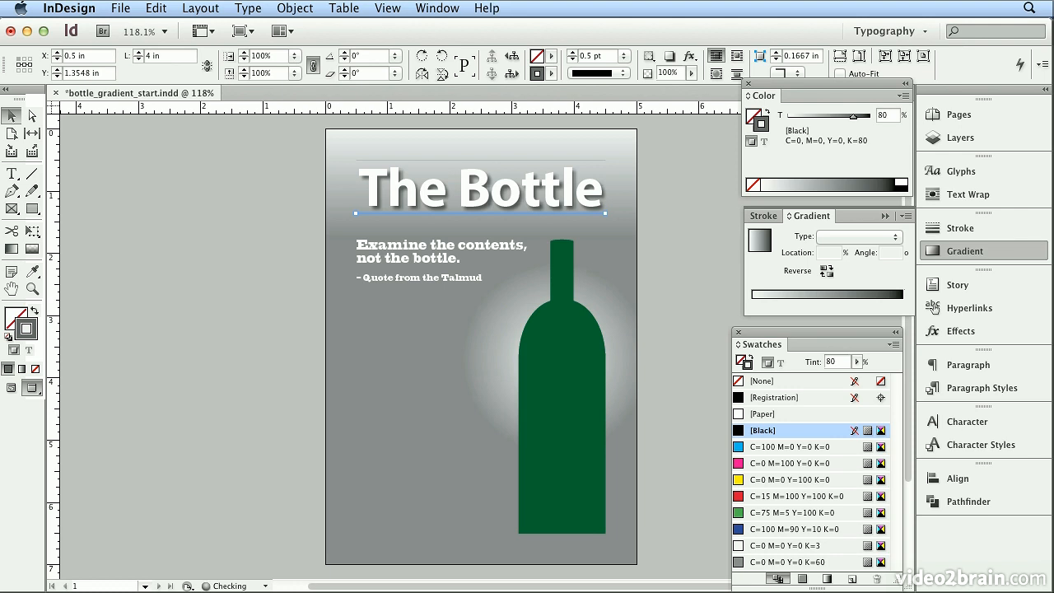
pyautogui.click(706, 257)
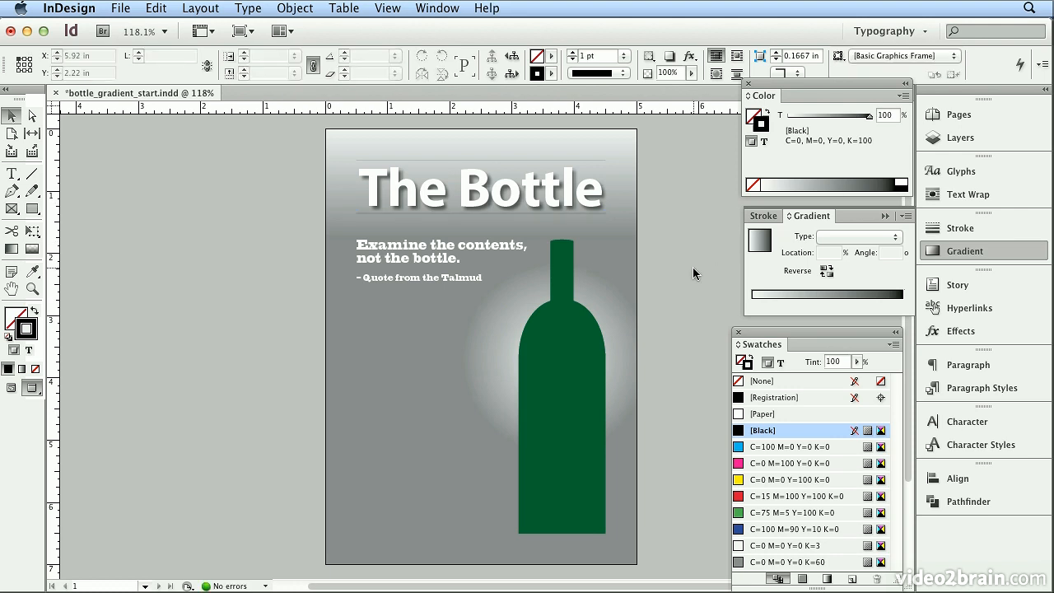
# - Set the stroke tint of the thin line above the title to 80% black
pyautogui.click(552, 161)
pyautogui.click(551, 160)
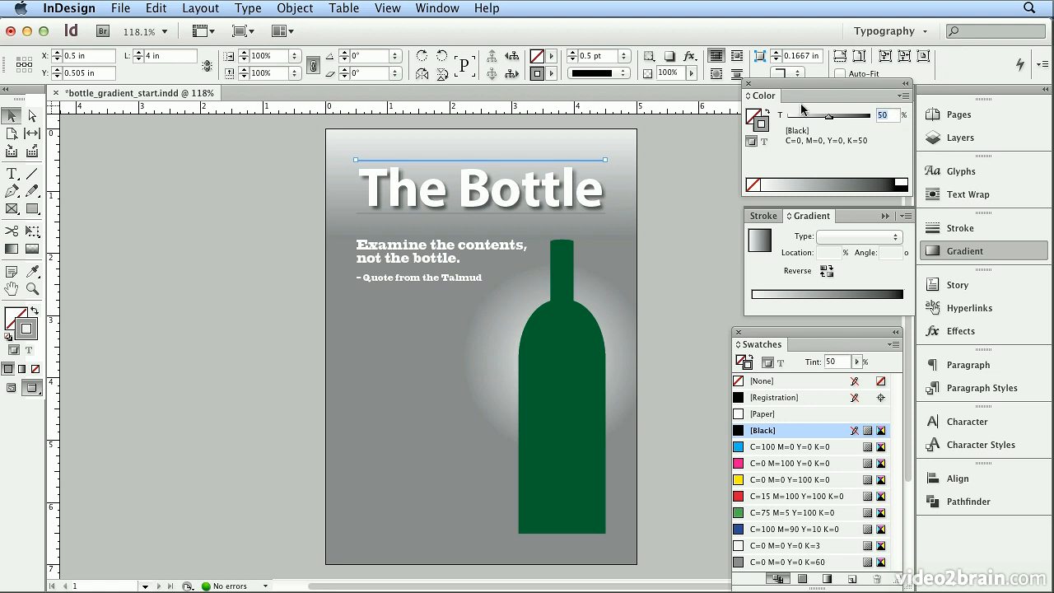
pyautogui.write('80')
pyautogui.press('Return')
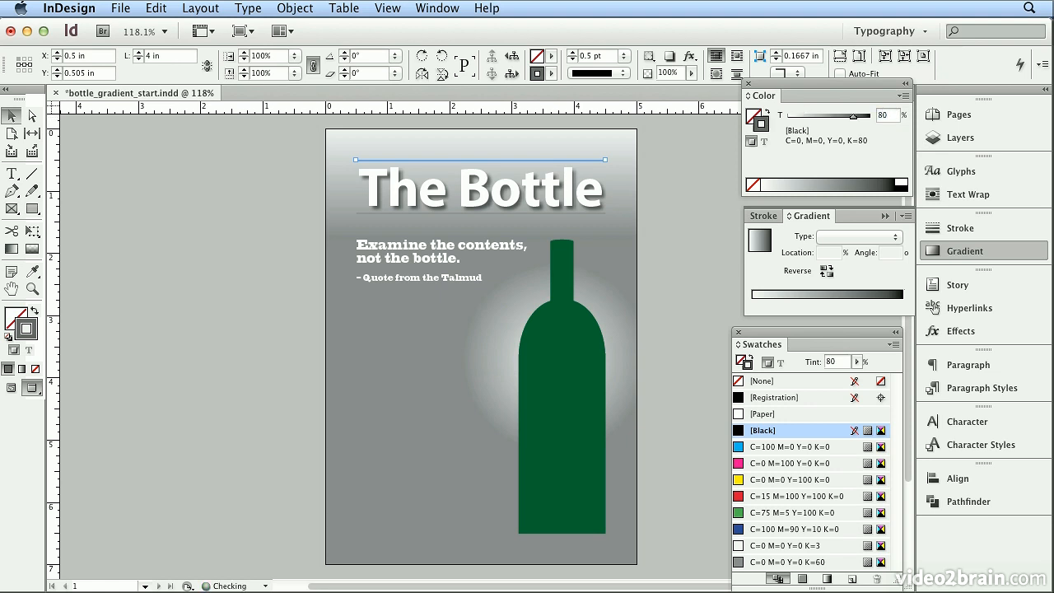
pyautogui.click(698, 275)
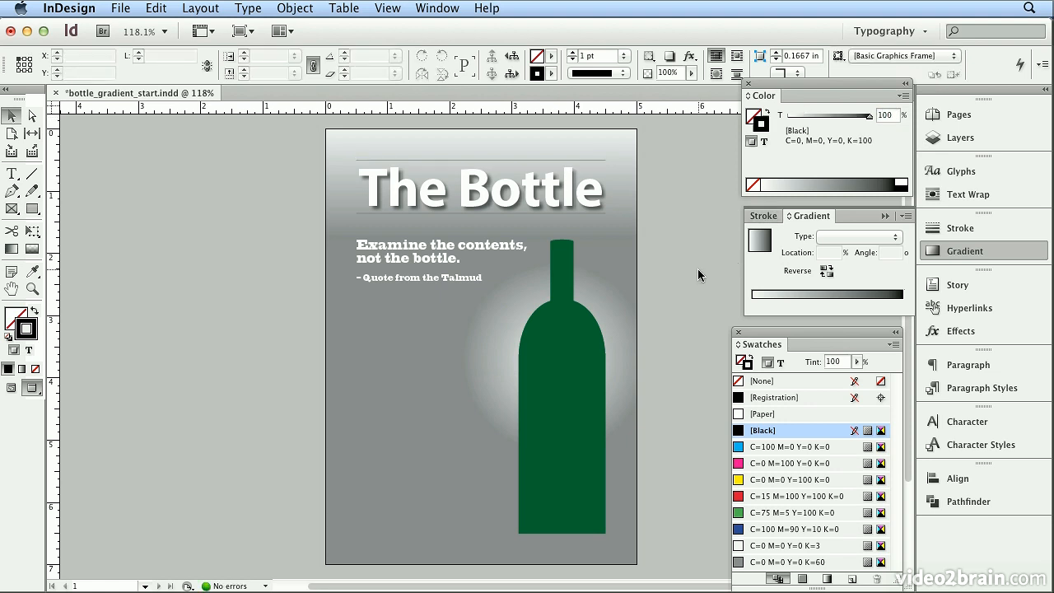
# - Nudge the line below the title down to Y 1.3965 in and deselect it
pyautogui.click(566, 218)
pyautogui.press('Down')
pyautogui.press('Down')
pyautogui.press('Down')
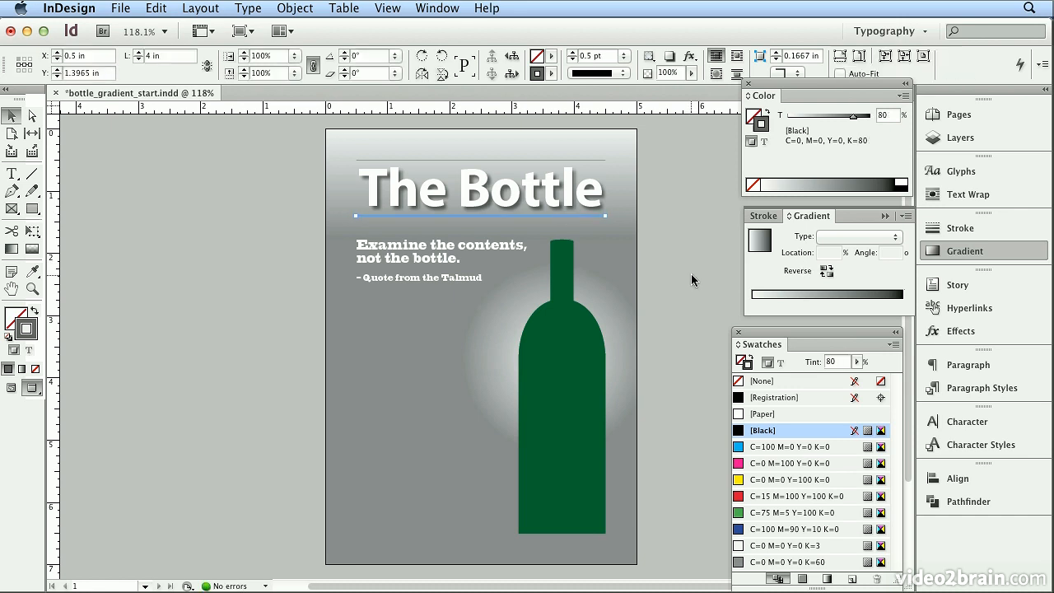
pyautogui.click(692, 280)
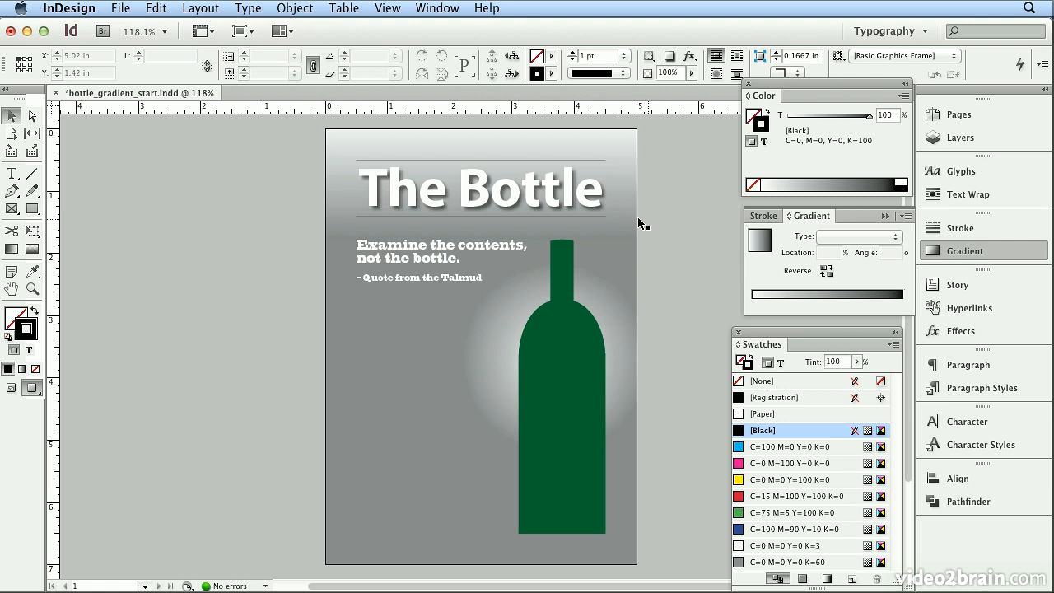
# - Try the linear gradient as the fill of the title's text frame and reset the frame's fill to None
pyautogui.click(500, 207)
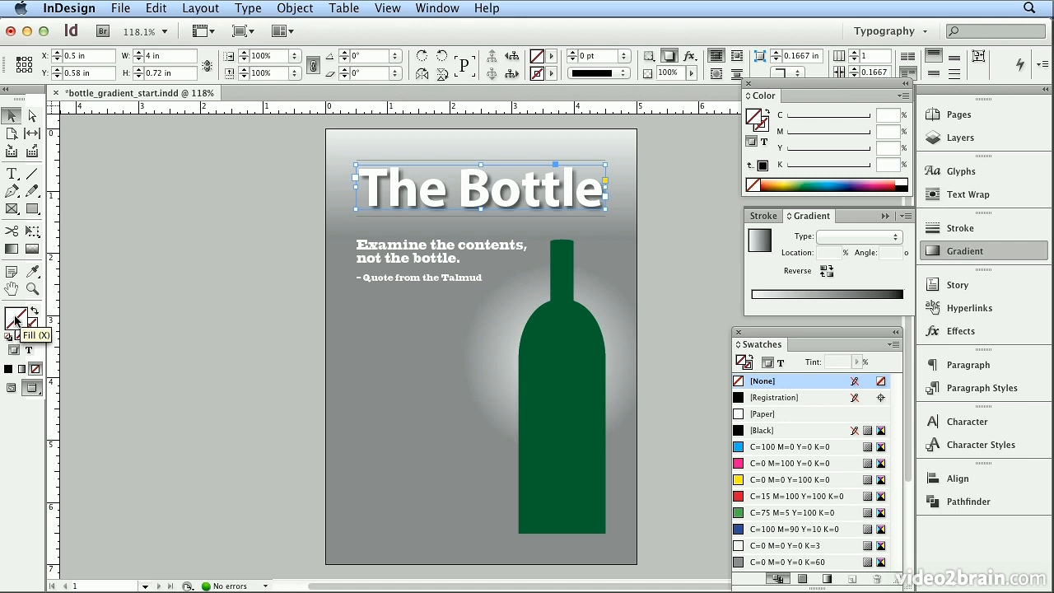
pyautogui.click(22, 369)
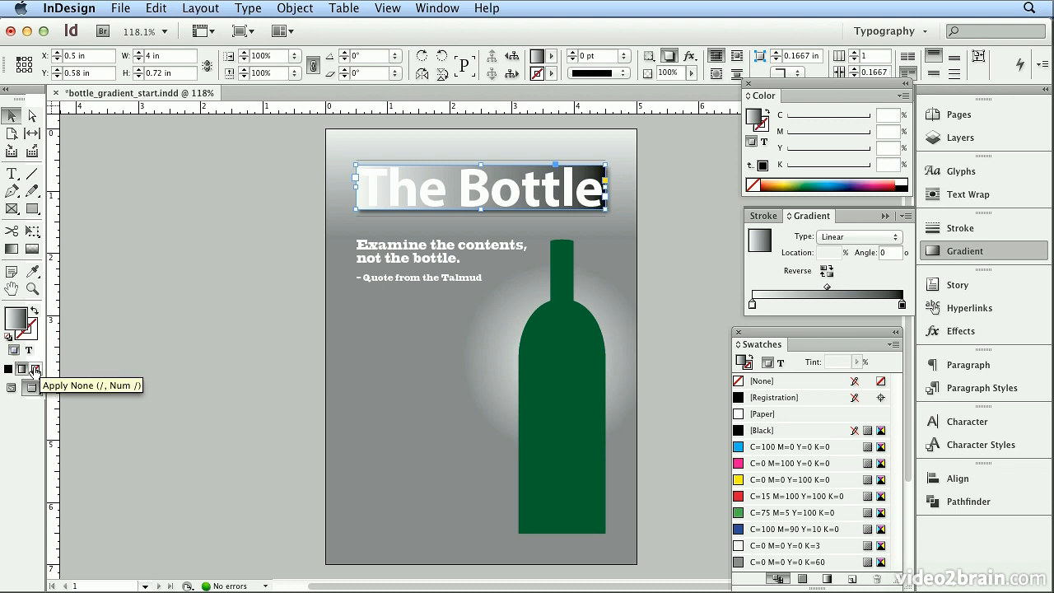
pyautogui.click(34, 370)
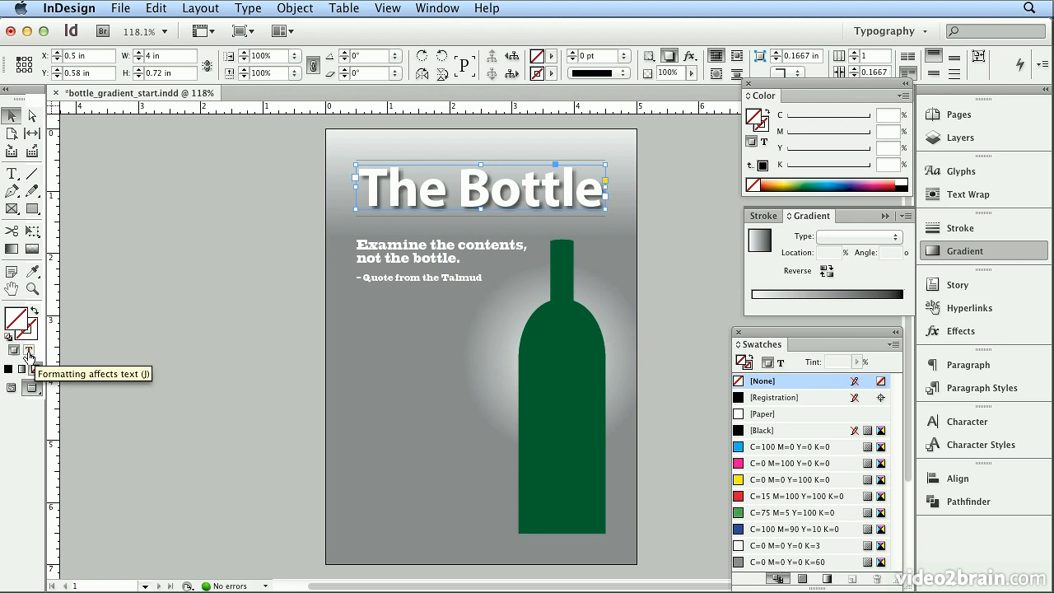
# - Fill the title's text with a linear gradient running from the C=0 M=0 Y=0 K=3 swatch to C=0 M=0 Y=0 K=60
pyautogui.click(29, 352)
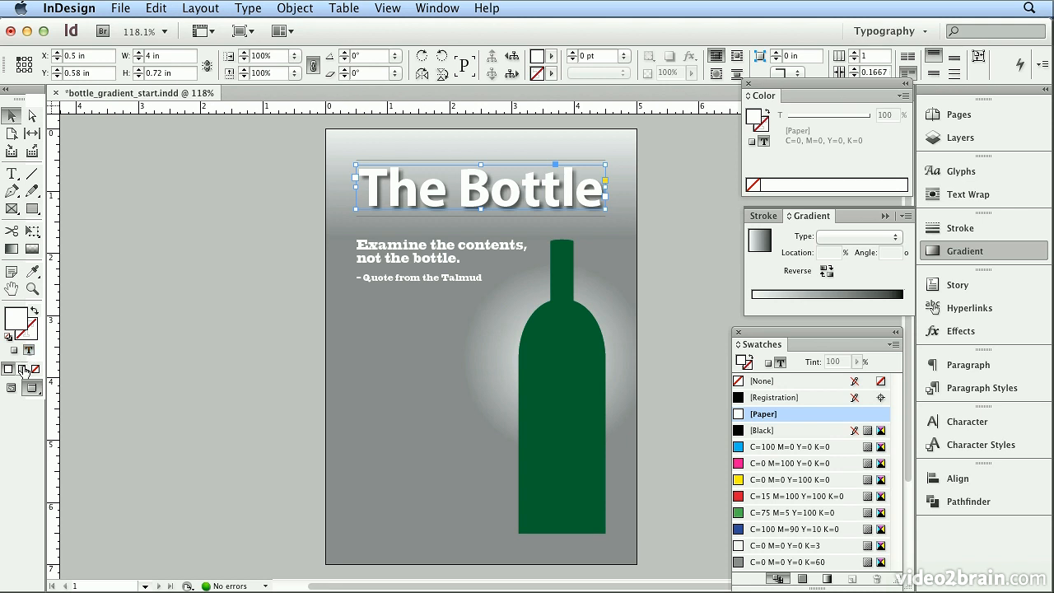
pyautogui.click(21, 369)
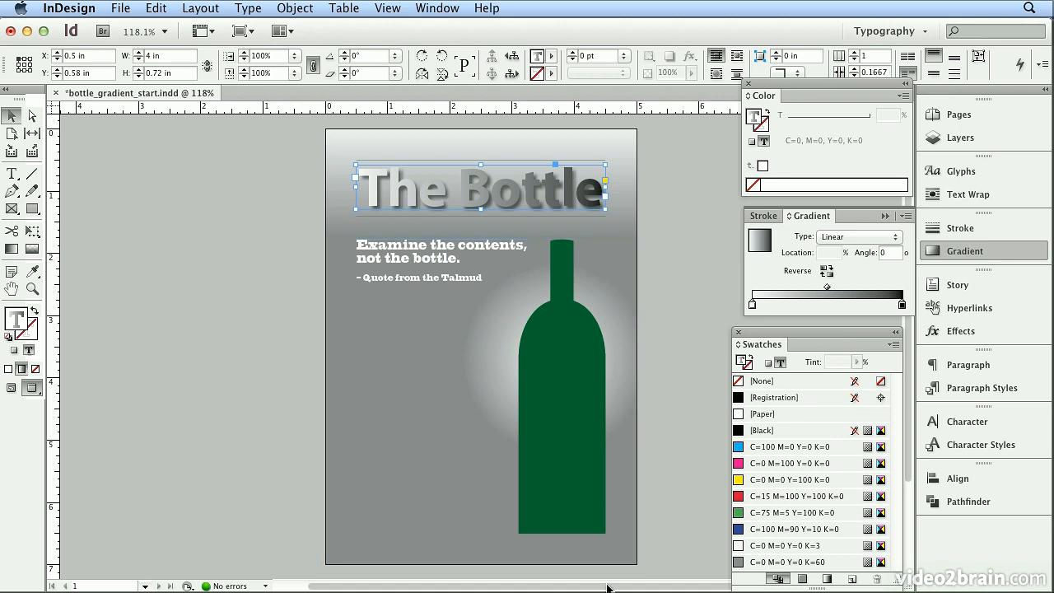
pyautogui.moveTo(742, 552); pyautogui.dragTo(758, 309)
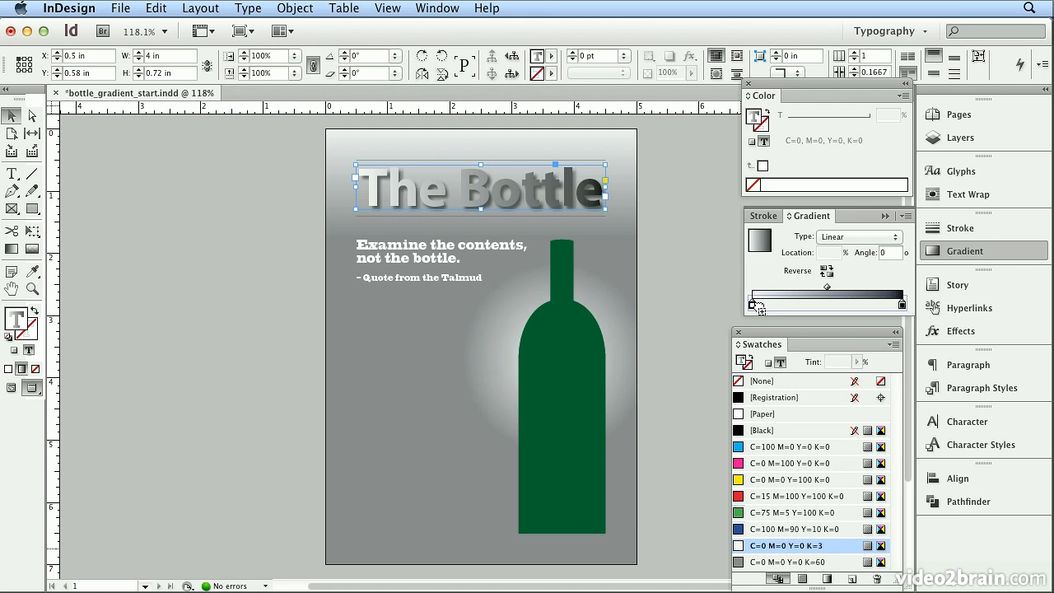
pyautogui.moveTo(758, 309); pyautogui.dragTo(762, 328)
pyautogui.click(758, 309)
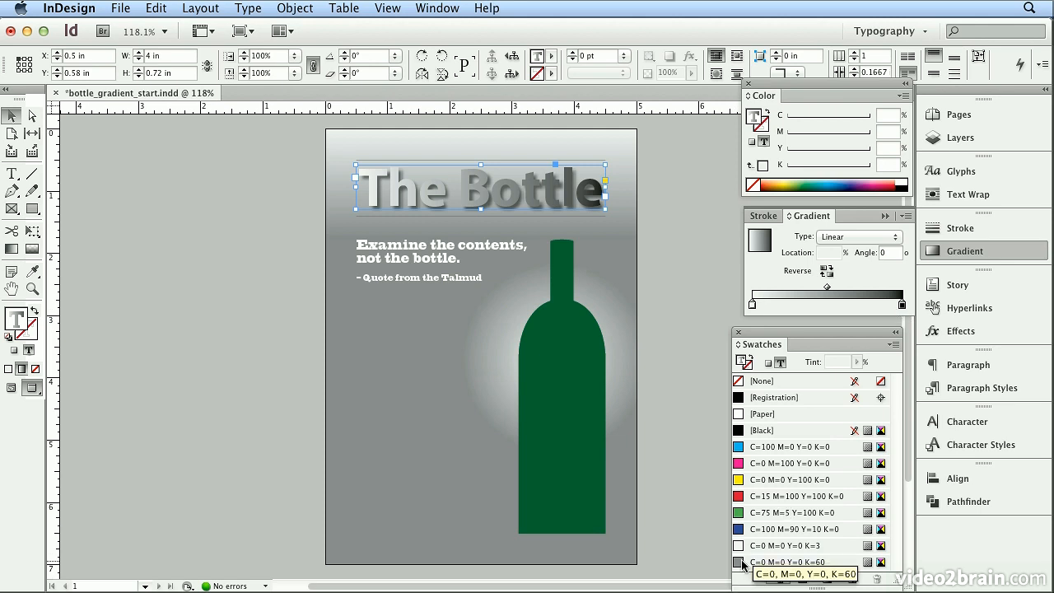
pyautogui.moveTo(754, 562); pyautogui.dragTo(905, 306)
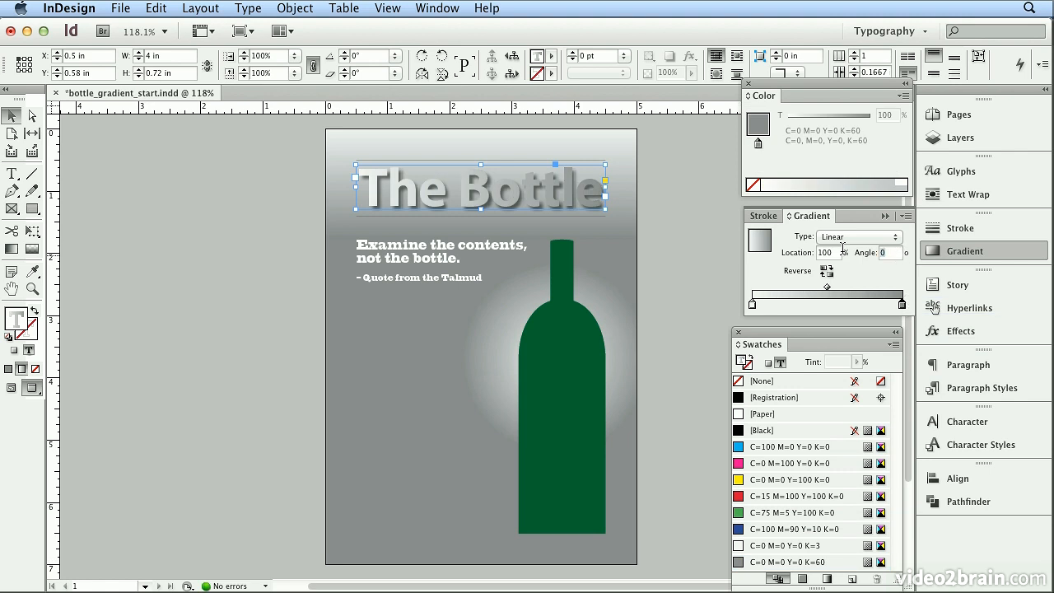
# - Set the title gradient's angle to 90° and redraw it vertically upward through the letters with the Gradient Swatch tool, leaving the title deselected
pyautogui.write('90')
pyautogui.press('Return')
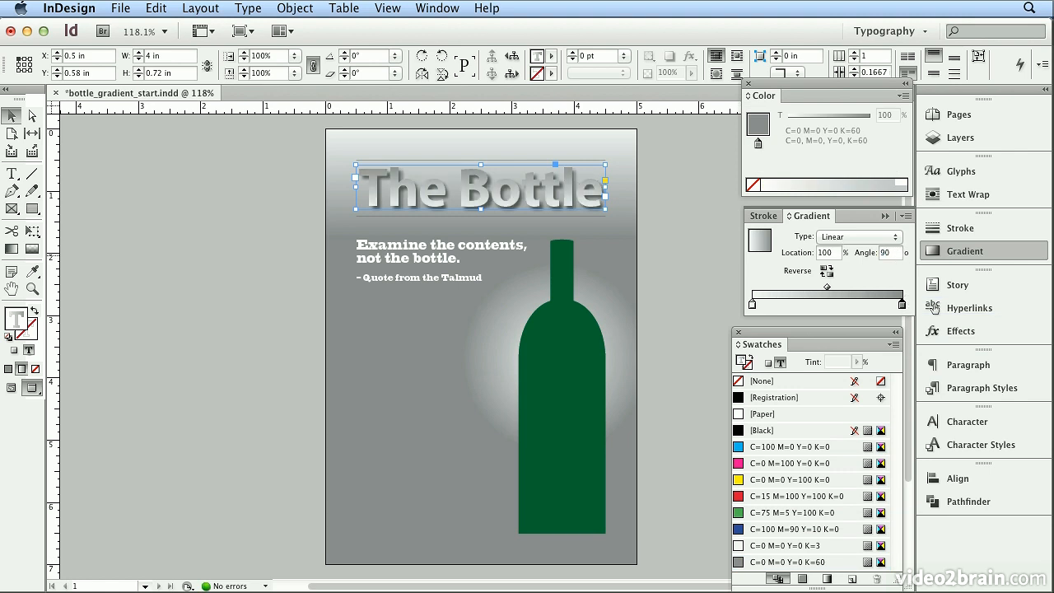
pyautogui.press('g')
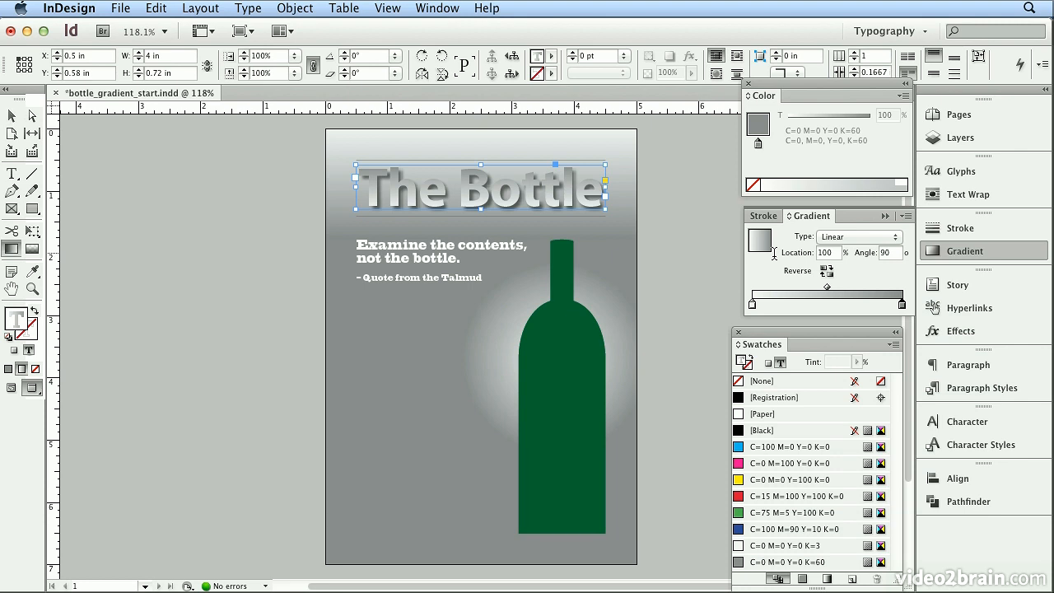
pyautogui.moveTo(470, 162)
pyautogui.mouseDown()
pyautogui.moveTo(470, 212)
pyautogui.moveTo(464, 170)
pyautogui.mouseUp()
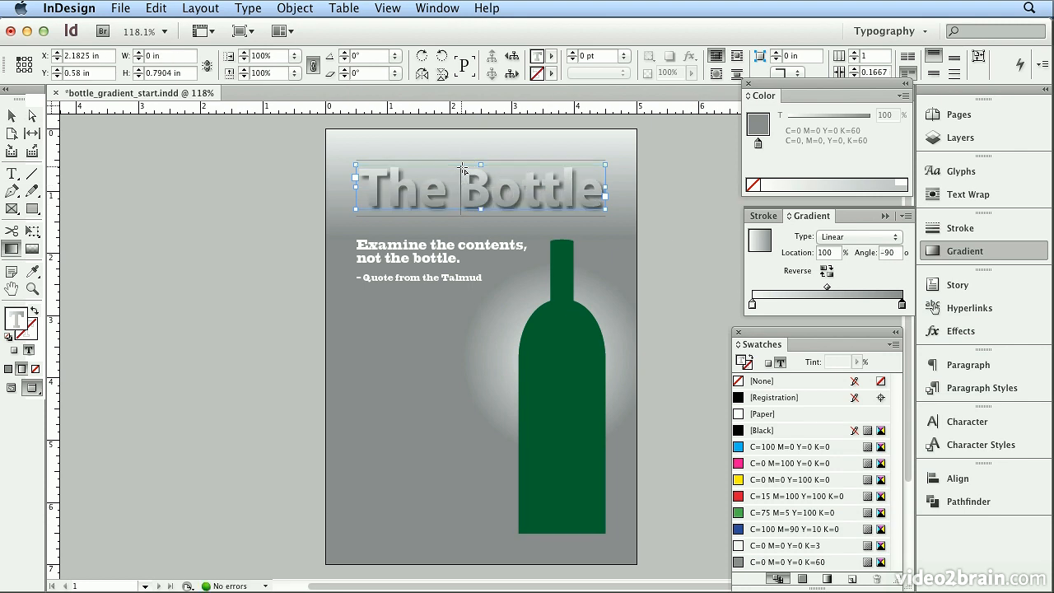
pyautogui.moveTo(460, 220); pyautogui.dragTo(462, 144)
pyautogui.moveTo(464, 212); pyautogui.dragTo(464, 132)
pyautogui.moveTo(455, 255); pyautogui.dragTo(456, 117)
pyautogui.moveTo(455, 211); pyautogui.dragTo(442, 166)
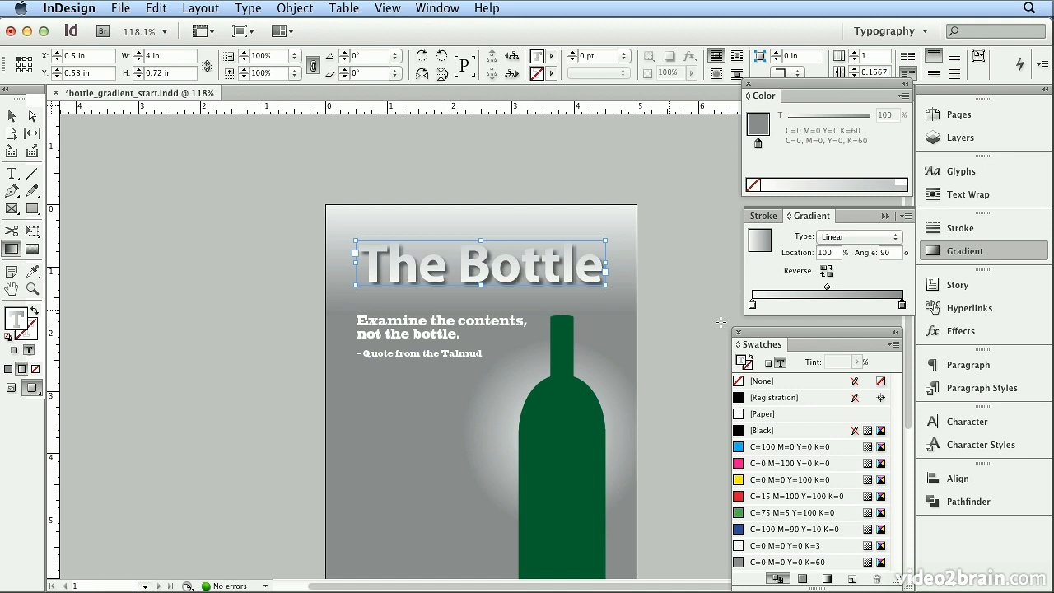
pyautogui.click(12, 115)
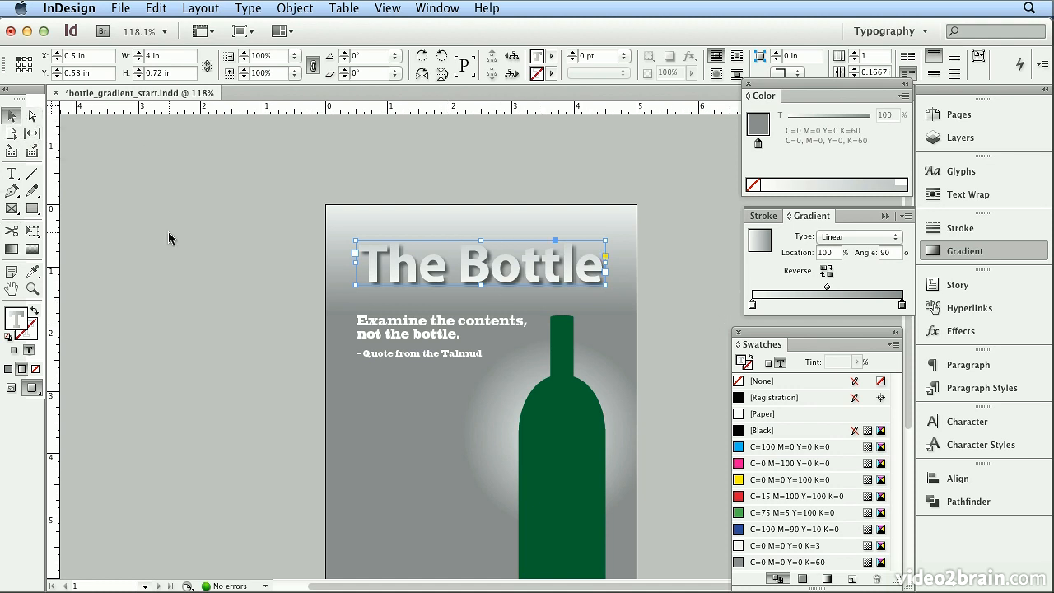
pyautogui.click(353, 388)
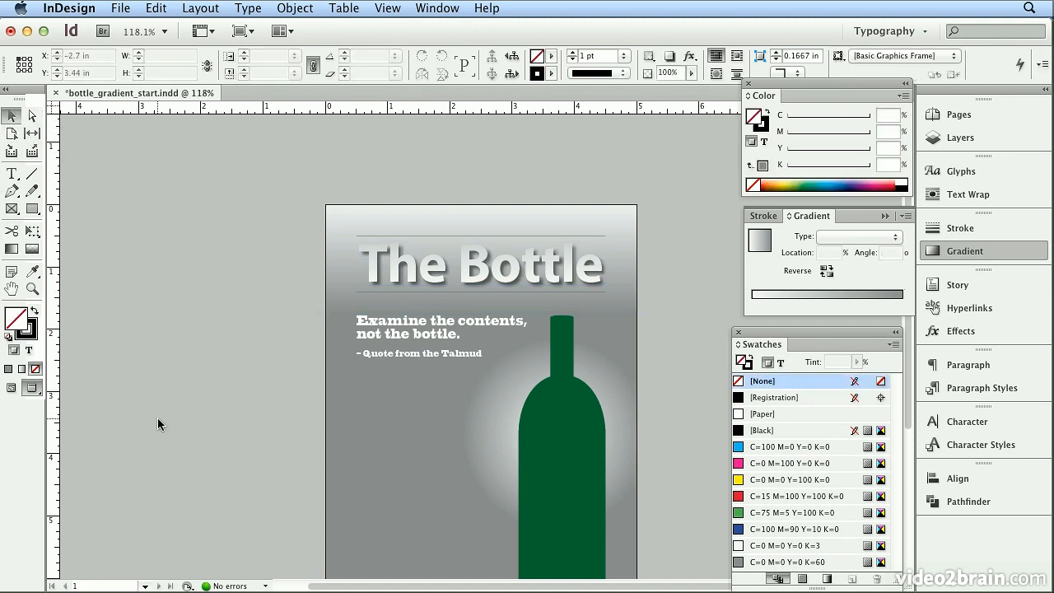
# - Give the title's text characters a black stroke with a weight of 0.5 pt
pyautogui.click(391, 262)
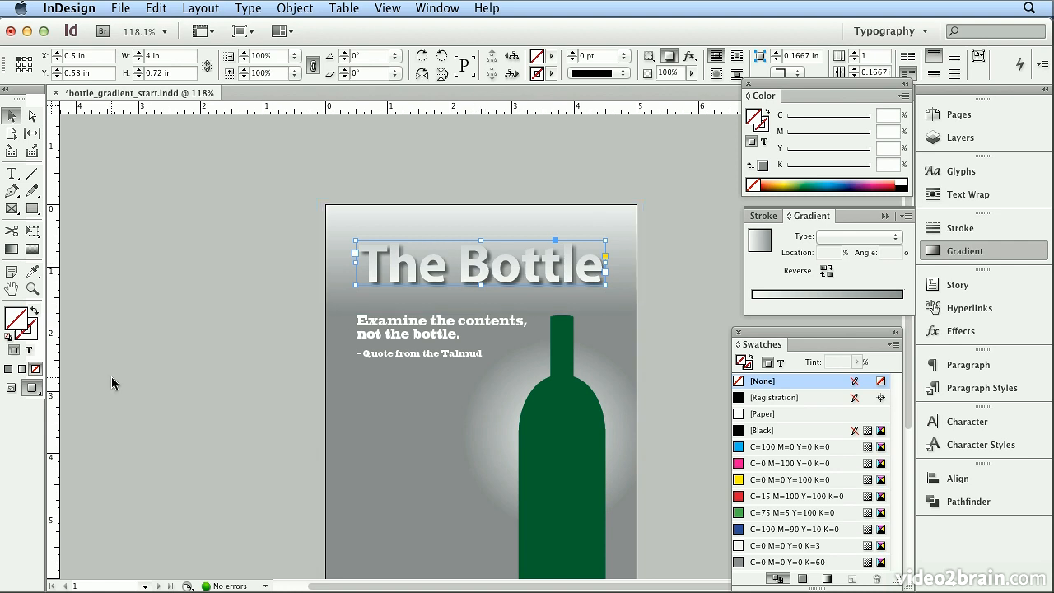
pyautogui.click(29, 351)
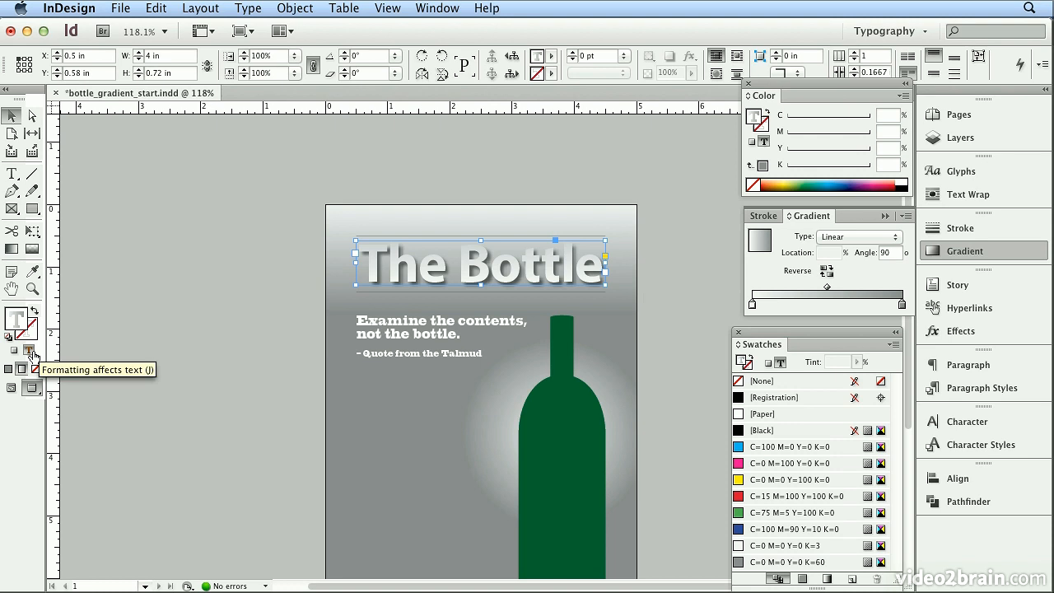
pyautogui.click(27, 332)
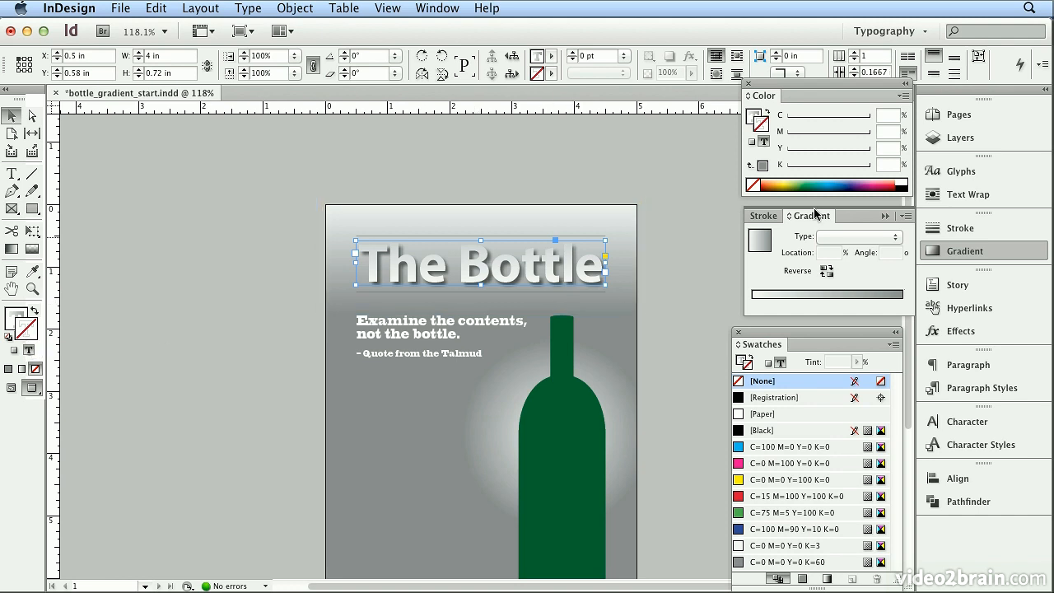
pyautogui.click(907, 180)
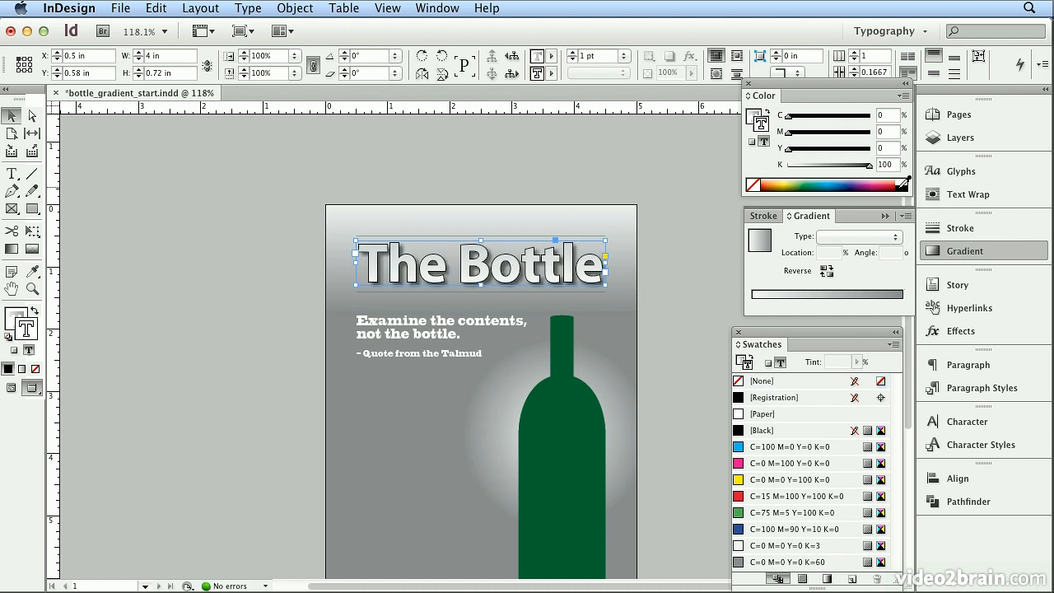
pyautogui.click(587, 55)
pyautogui.write('0.5')
pyautogui.press('Return')
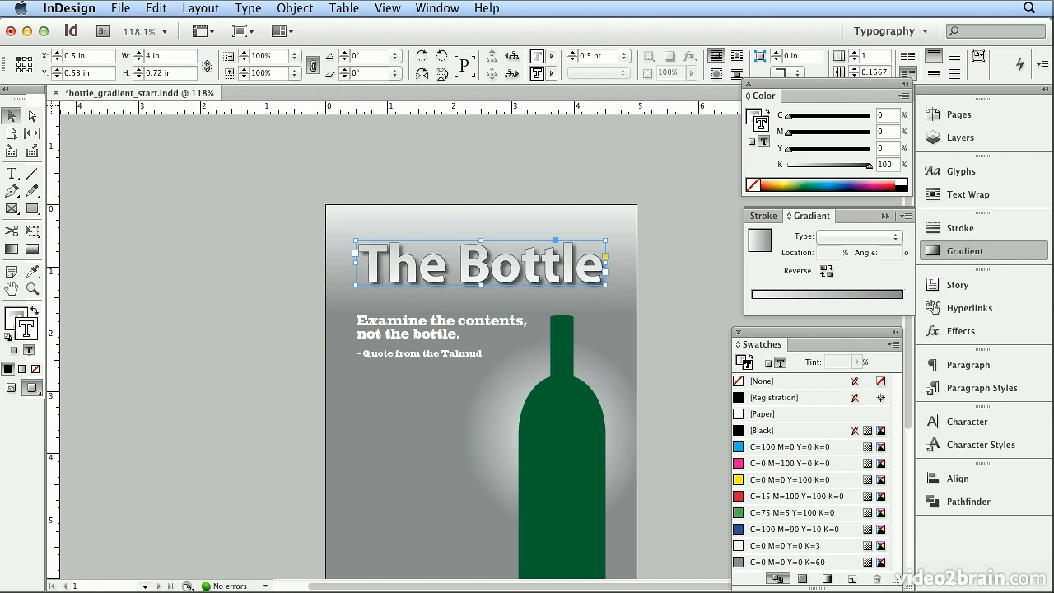
# - Lighten the title text's stroke to K 80% and deselect the title
pyautogui.click(885, 165)
pyautogui.write('80')
pyautogui.press('Return')
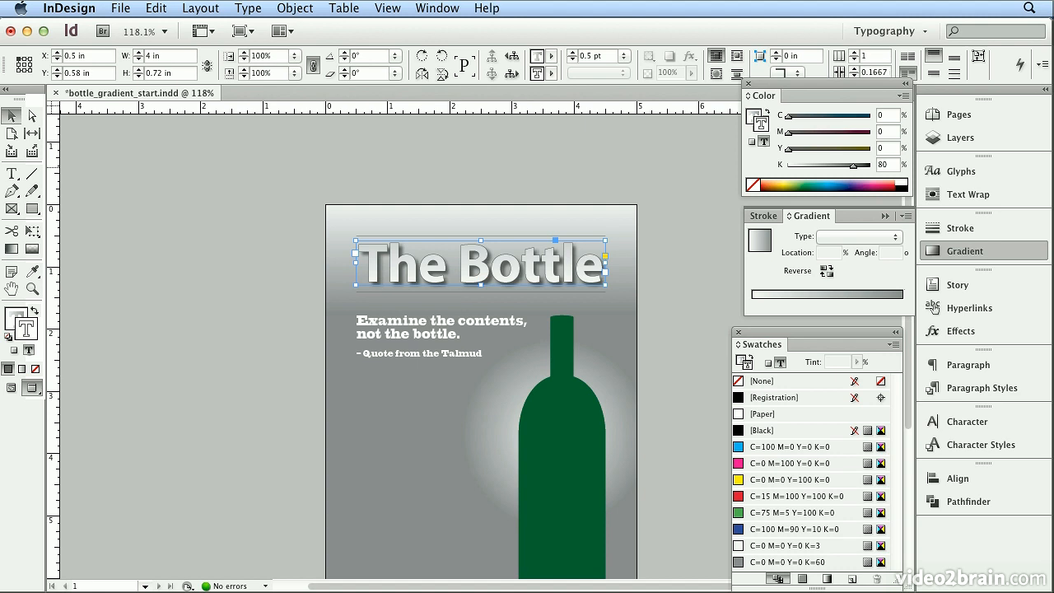
pyautogui.click(690, 370)
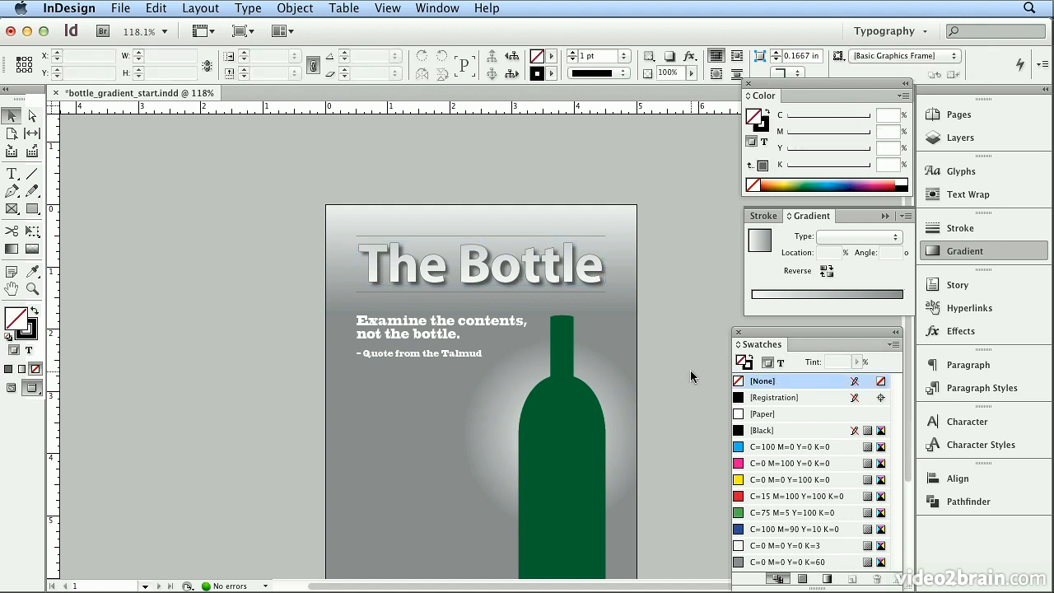
pyautogui.scroll(-2, 690, 370)
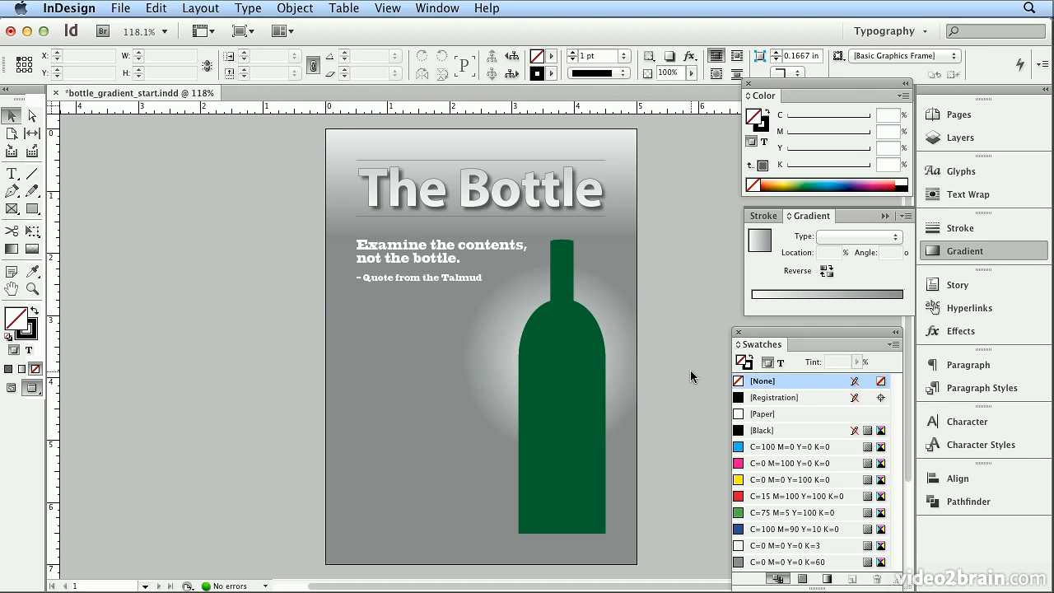
# - Apply the gradient as the green bottle's fill and set its type to Radial
pyautogui.click(558, 381)
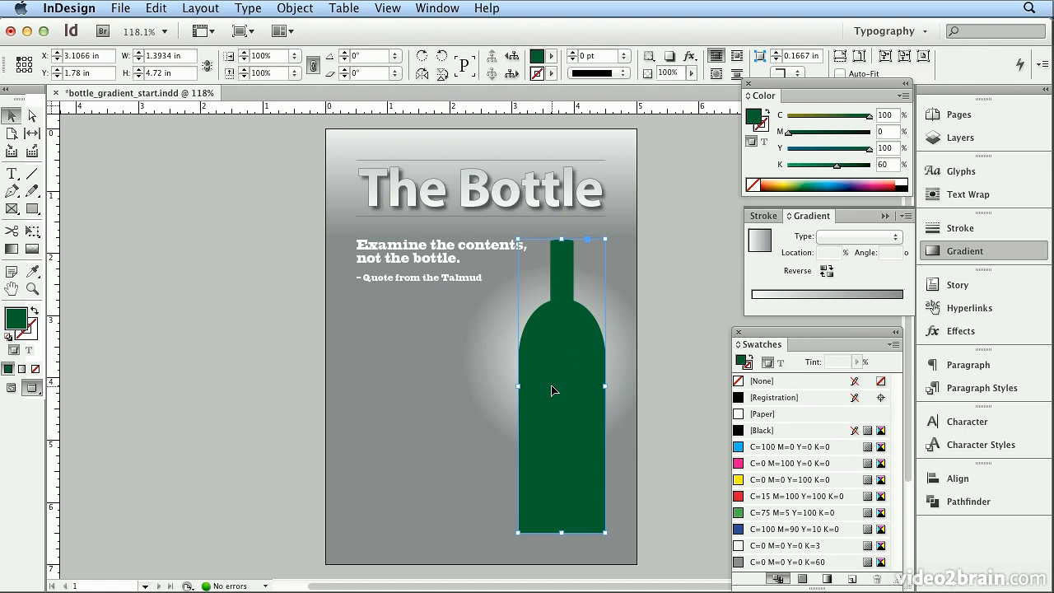
pyautogui.press('.')
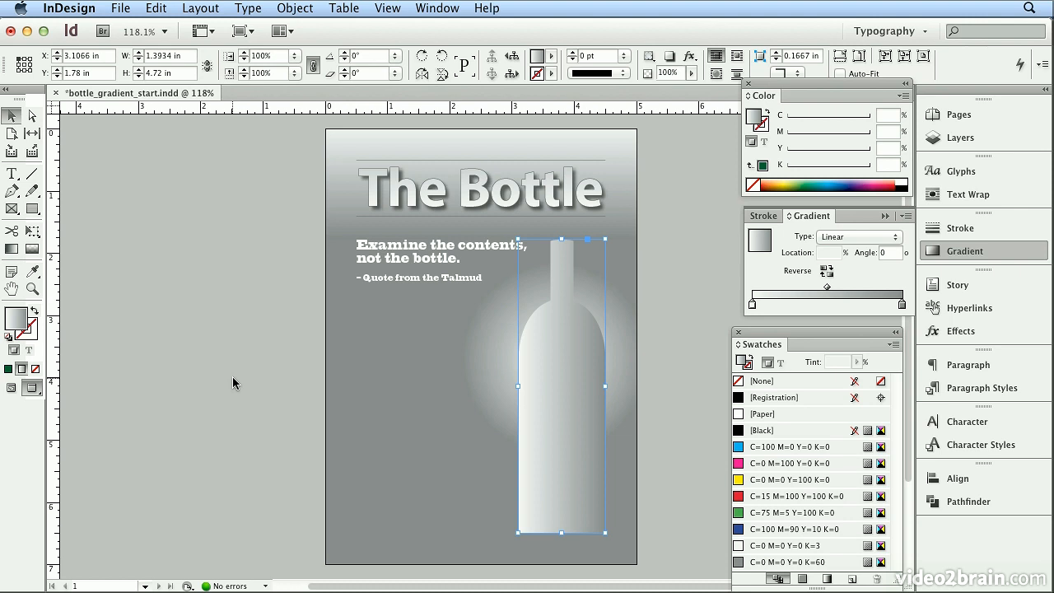
pyautogui.click(866, 238)
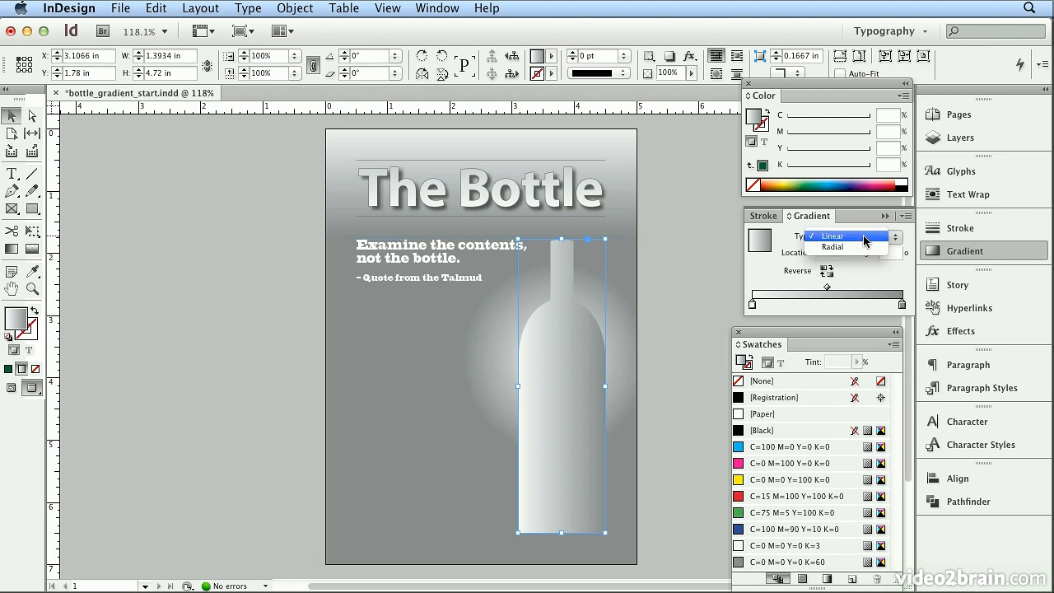
pyautogui.click(861, 247)
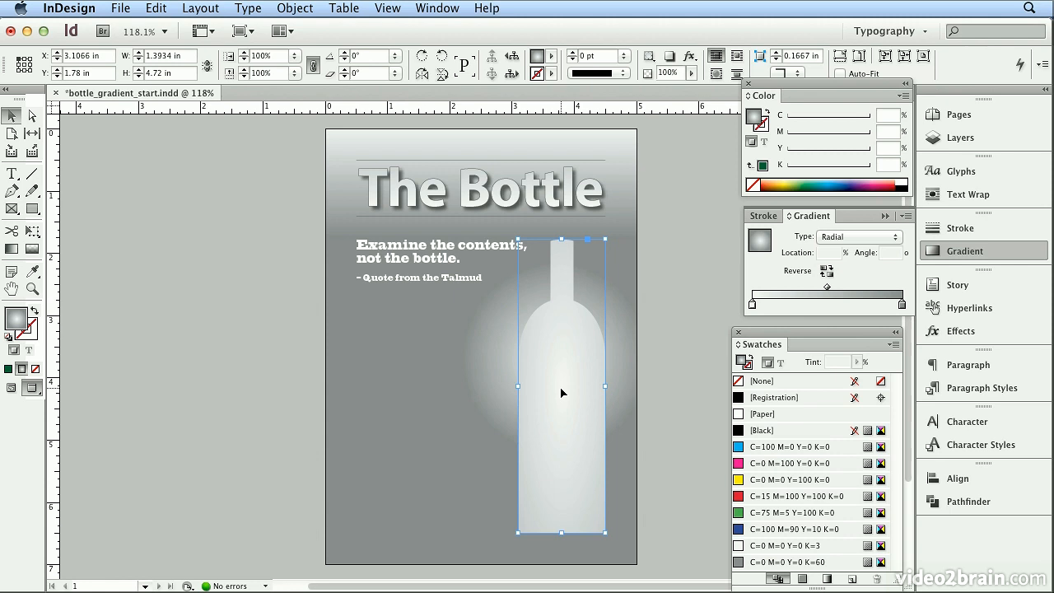
# - Try different centres and spreads for the bottle's grey radial gradient with the Gradient Swatch tool
pyautogui.press('g')
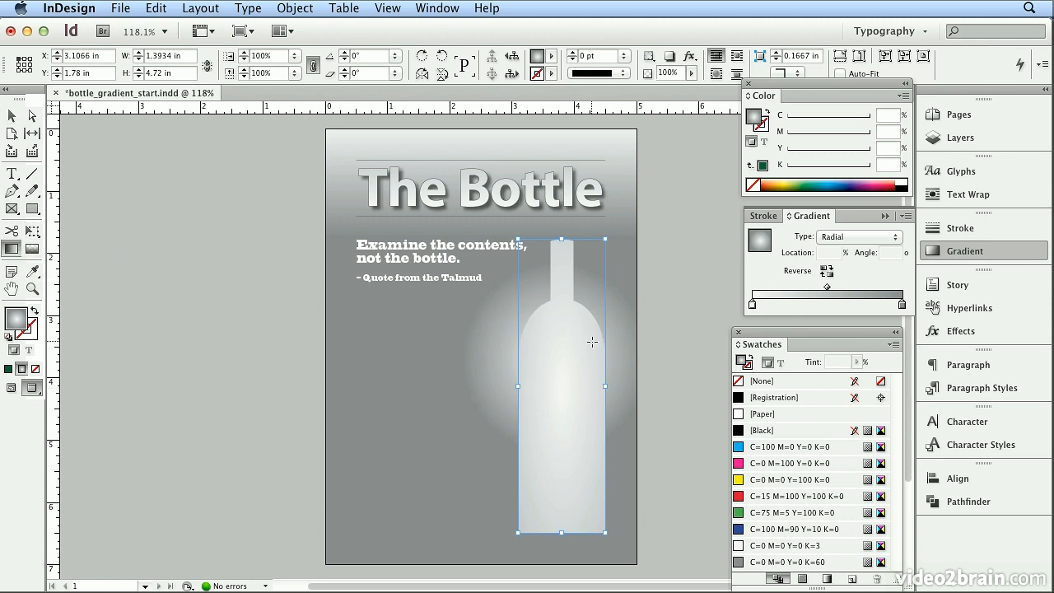
pyautogui.moveTo(582, 334); pyautogui.dragTo(418, 295)
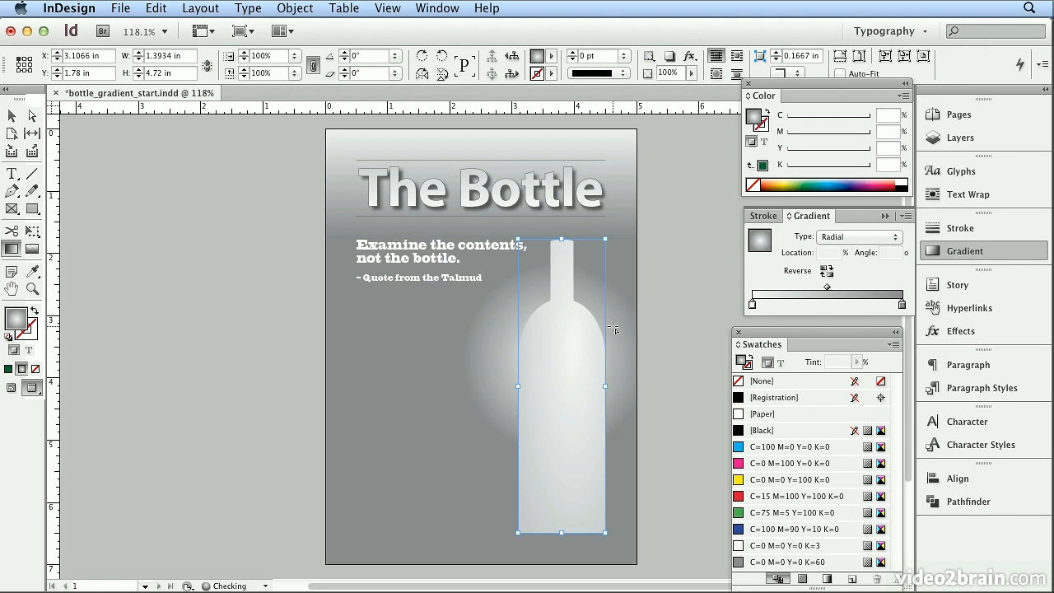
pyautogui.moveTo(572, 332); pyautogui.dragTo(707, 346)
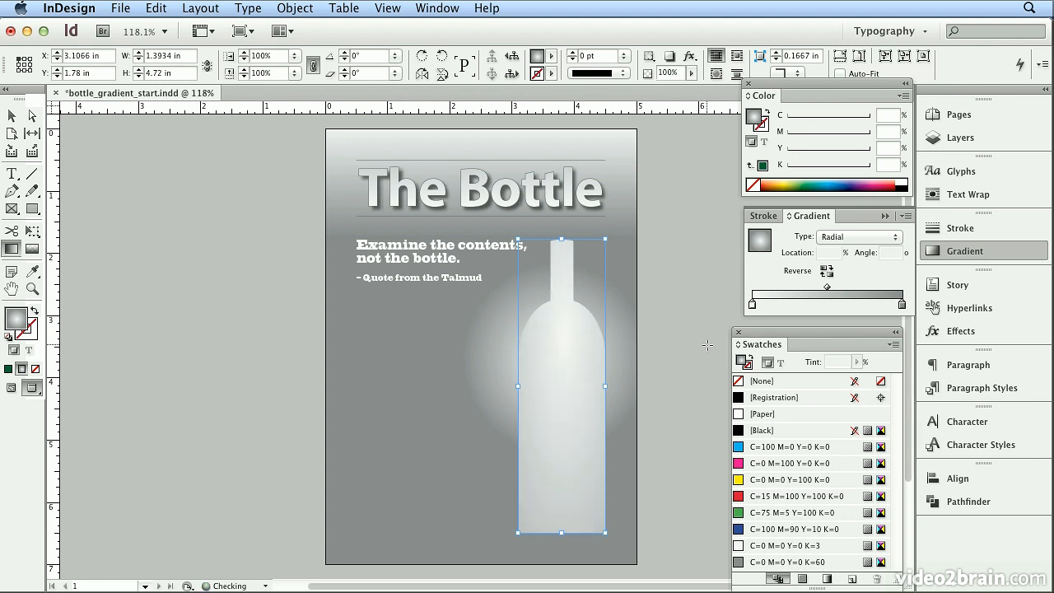
pyautogui.moveTo(575, 334); pyautogui.dragTo(561, 341)
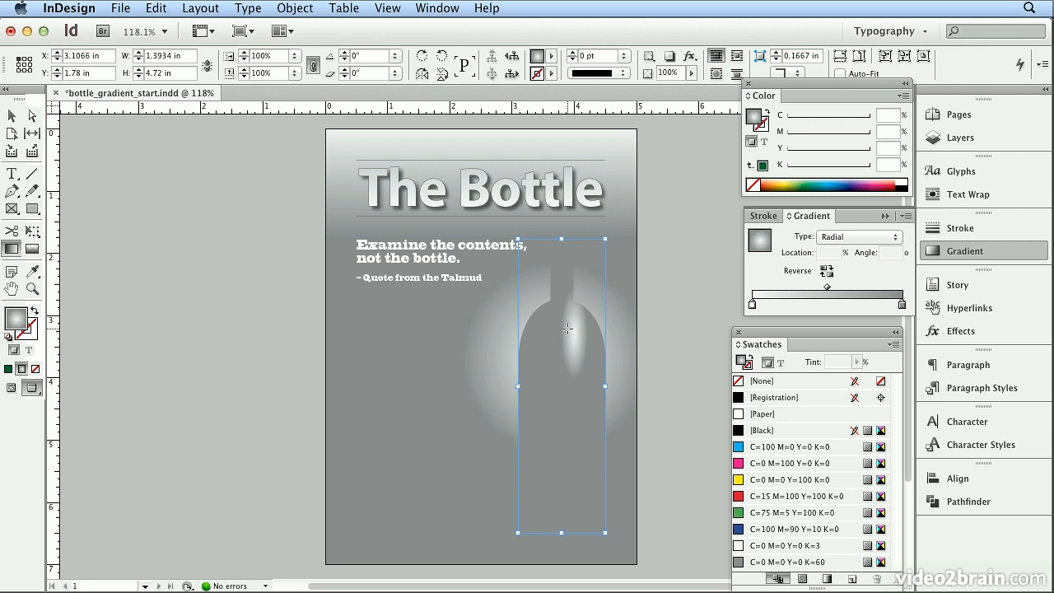
pyautogui.moveTo(566, 331)
pyautogui.mouseDown()
pyautogui.moveTo(533, 336)
pyautogui.moveTo(544, 351)
pyautogui.mouseUp()
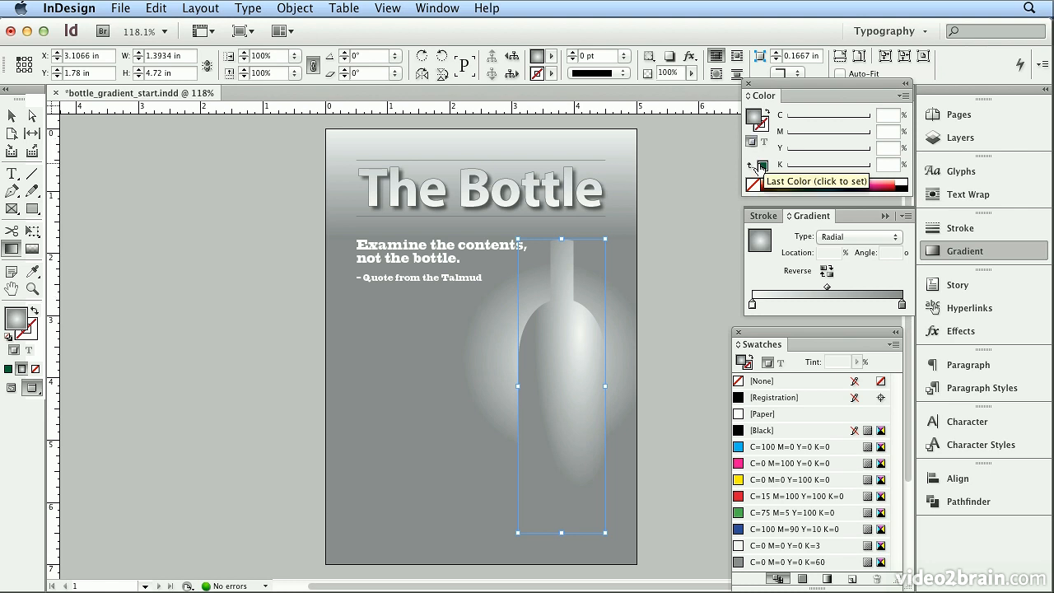
# - Restore the bottle's last solid green fill and save it as swatch C=100 M=0 Y=100 K=60
pyautogui.click(759, 167)
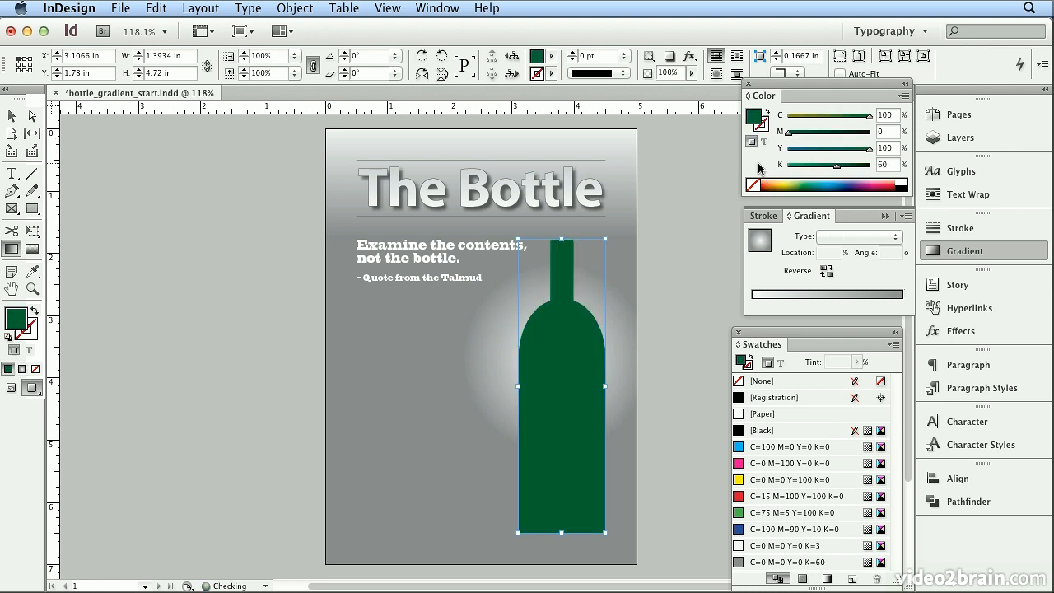
pyautogui.click(852, 579)
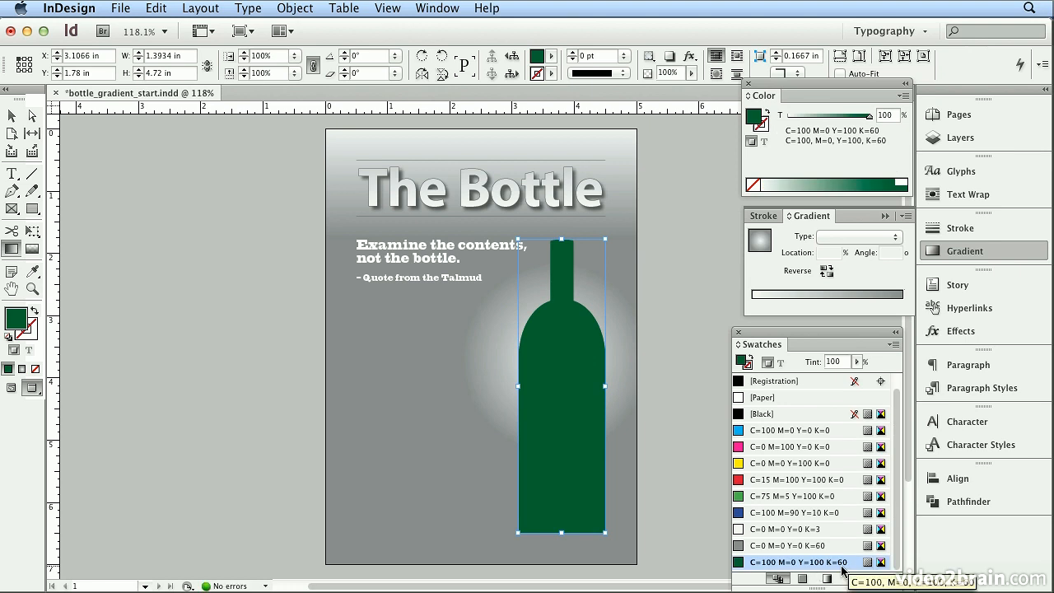
# - Reapply the radial gradient to the bottle with C=100 M=0 Y=100 K=60 as its end color, and redraw it outward from the upper body
pyautogui.click(825, 297)
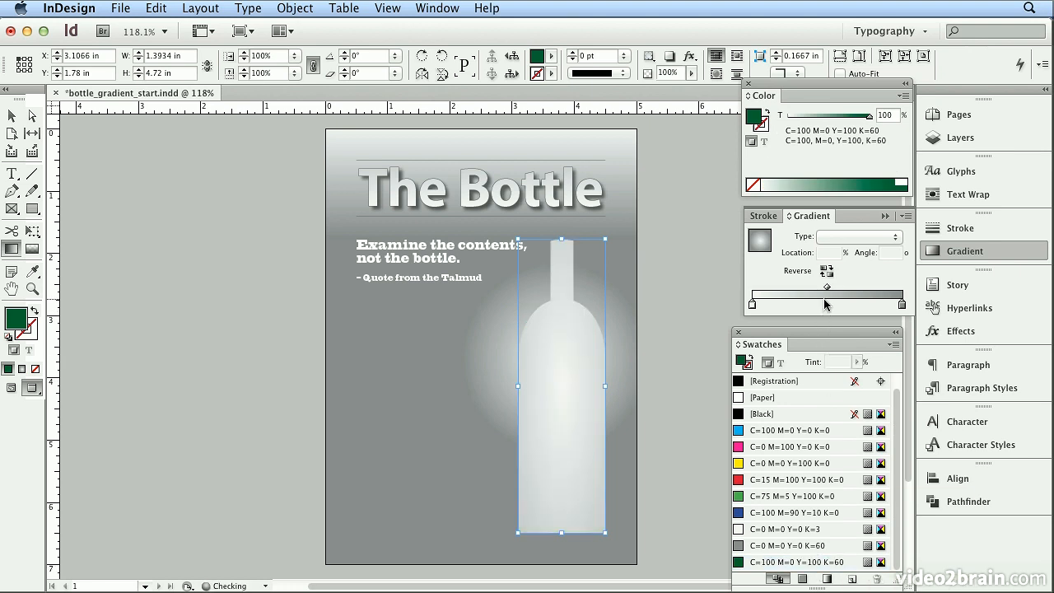
pyautogui.moveTo(748, 562); pyautogui.dragTo(904, 305)
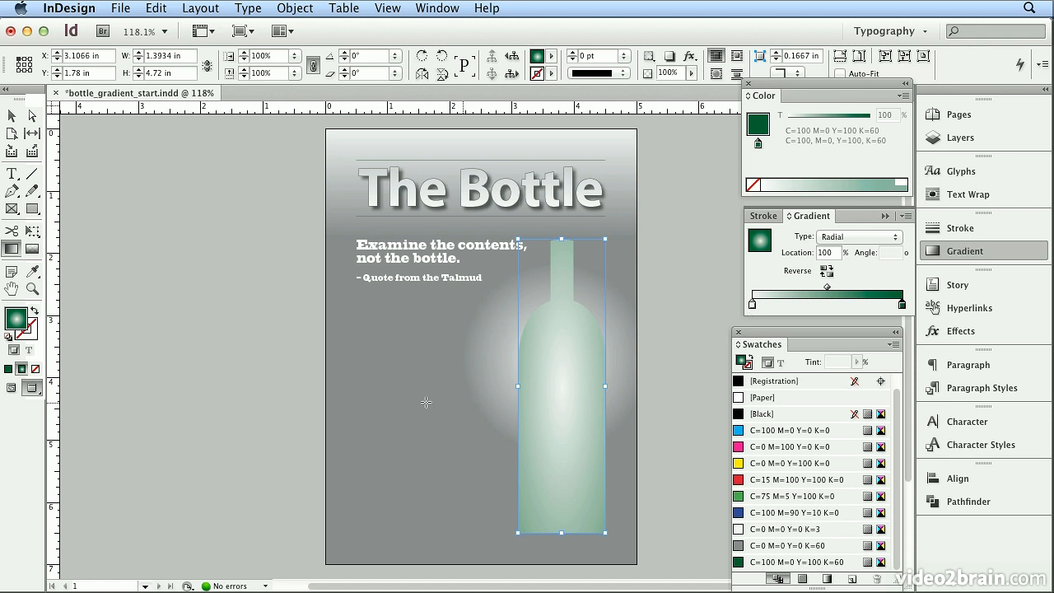
pyautogui.moveTo(562, 353); pyautogui.dragTo(573, 352)
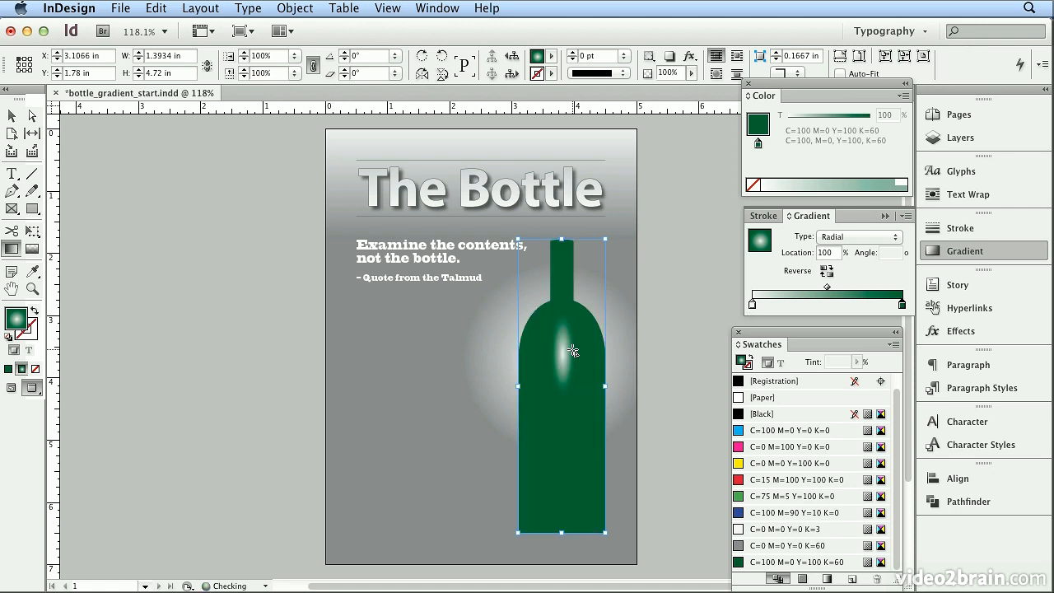
pyautogui.moveTo(552, 366); pyautogui.dragTo(619, 381)
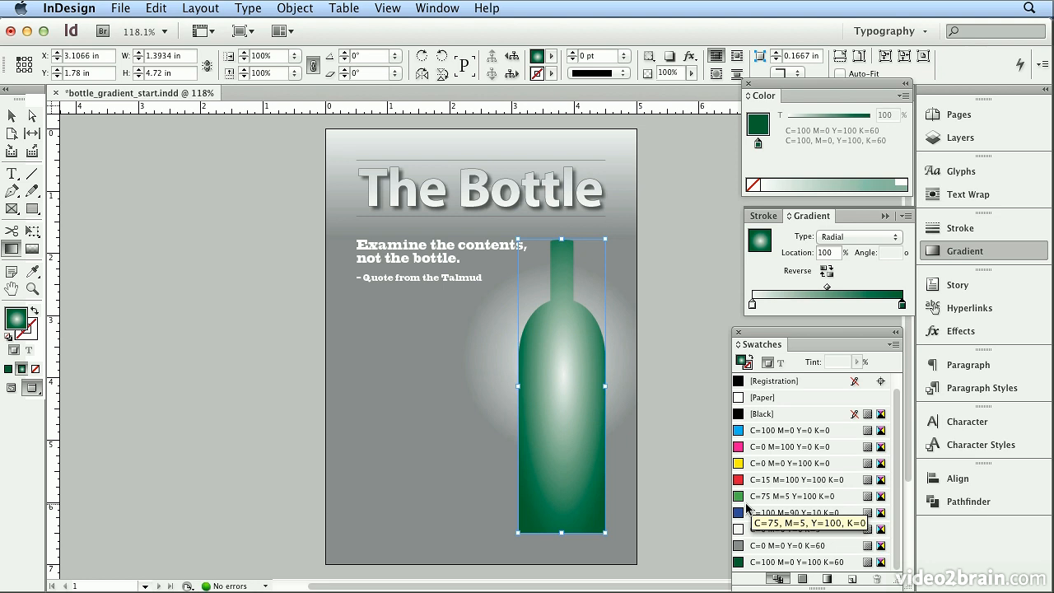
# - Give the bottle a black stroke and set its weight to 0.5 pt
pyautogui.click(27, 335)
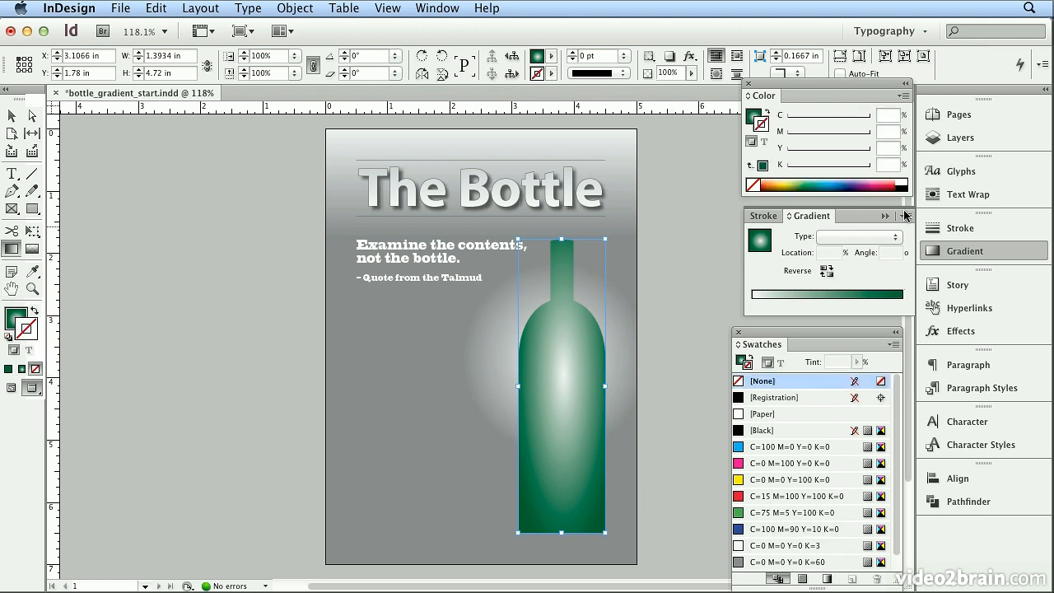
pyautogui.click(907, 180)
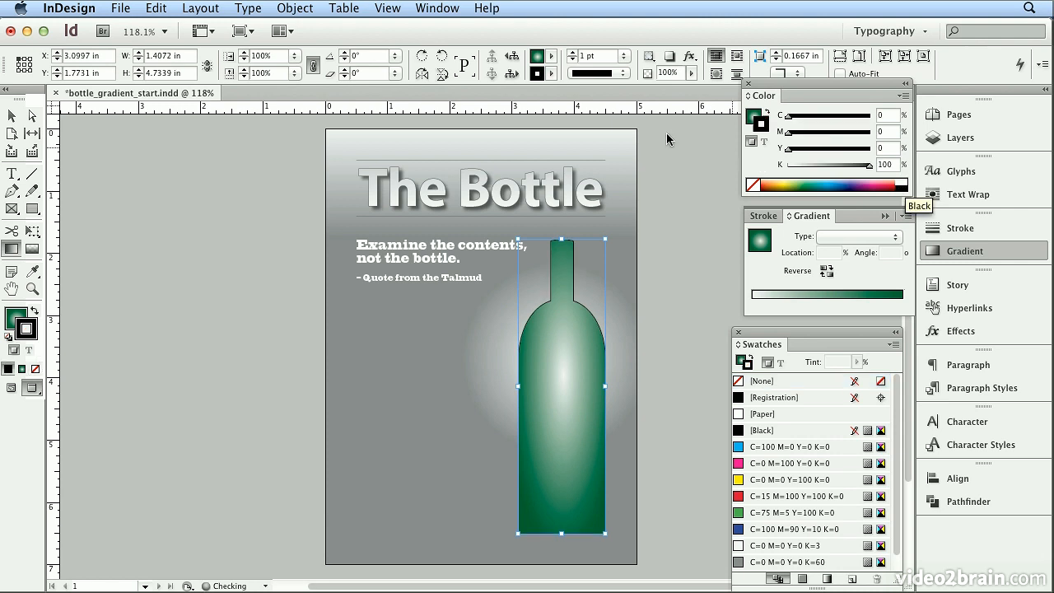
pyautogui.moveTo(603, 55); pyautogui.dragTo(475, 35)
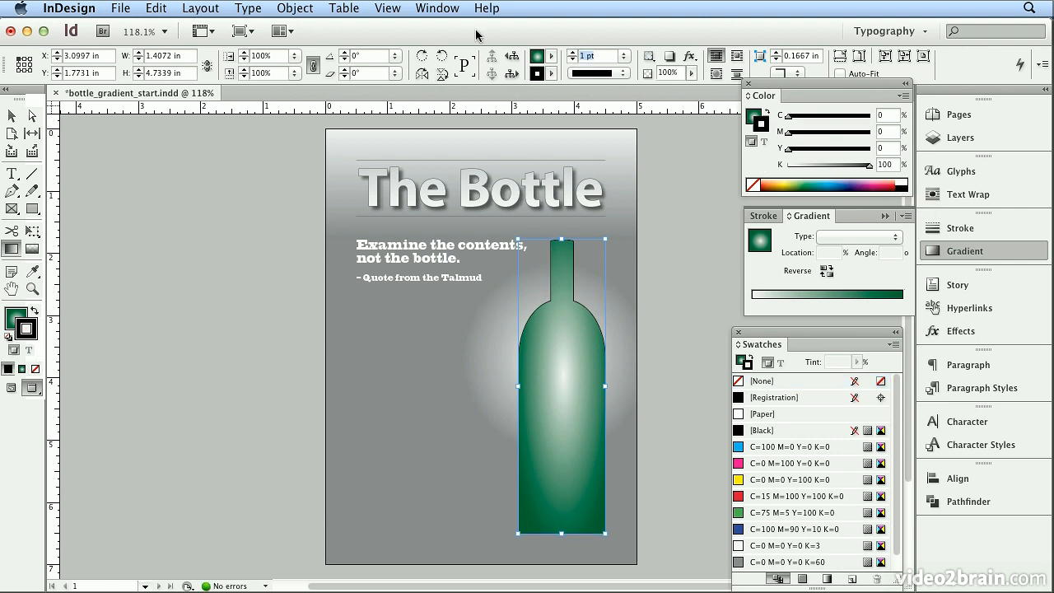
pyautogui.press('BackSpace')
pyautogui.write('.5')
pyautogui.press('Return')
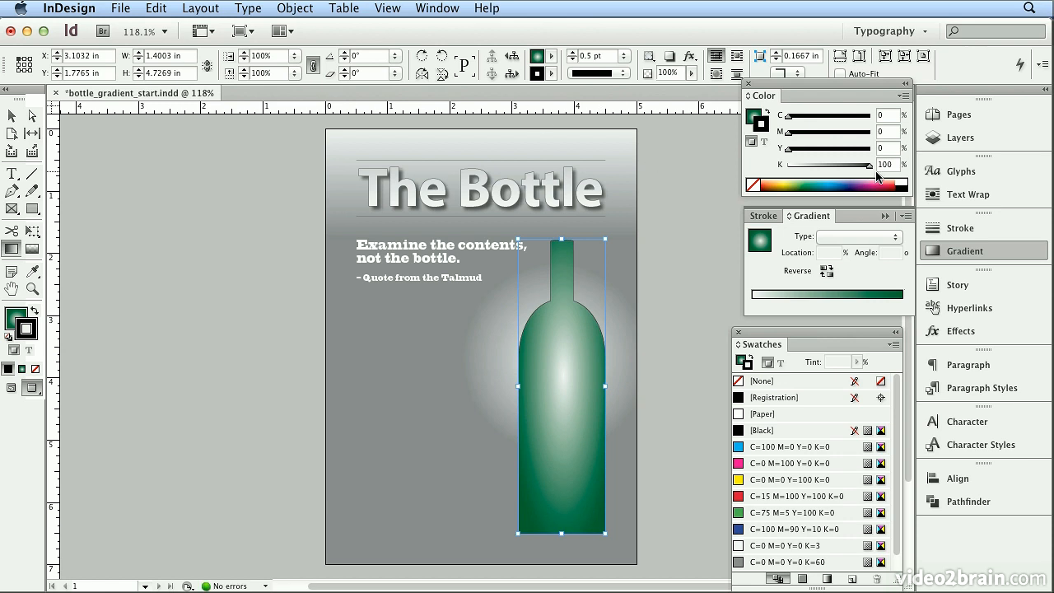
# - Set the bottle stroke's black (K) value to 80% and deselect the bottle
pyautogui.doubleClick(881, 165)
pyautogui.write('80')
pyautogui.press('Return')
pyautogui.click(12, 116)
pyautogui.click(214, 323)
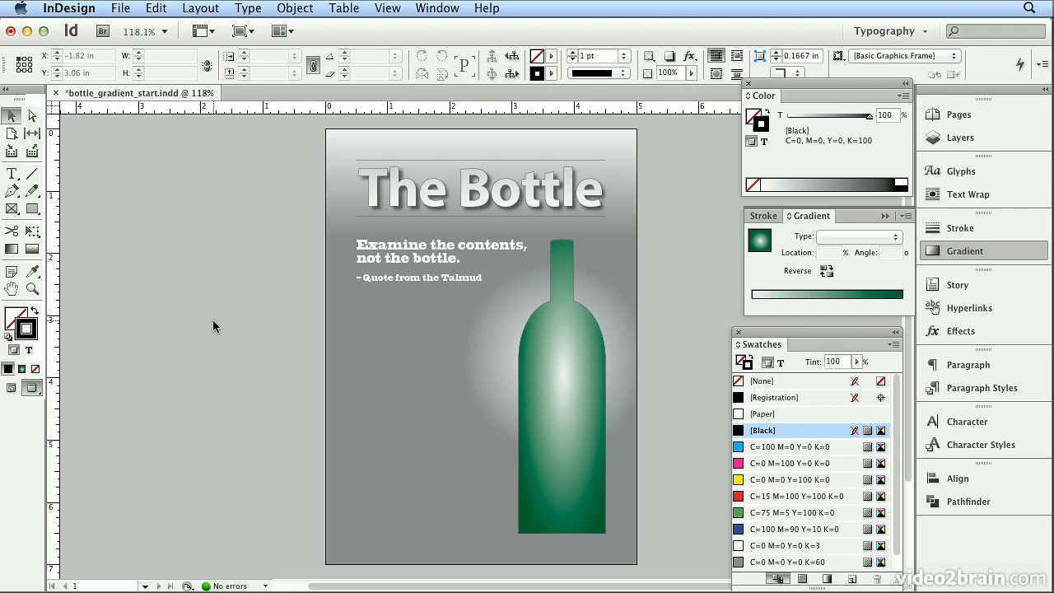
# - Show the frame edges, draw a text frame on the pasteboard beside the page, and make its text a numbered list
pyautogui.press('w')
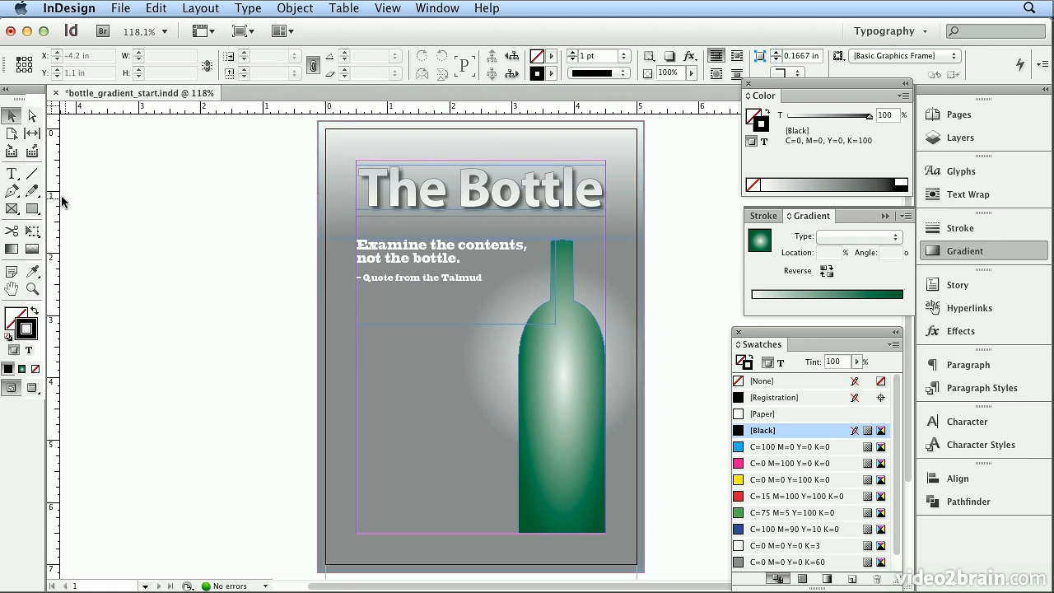
pyautogui.click(12, 174)
pyautogui.moveTo(138, 212); pyautogui.dragTo(317, 338)
pyautogui.press('super+equal')
pyautogui.press('super+equal')
pyautogui.press('super+equal')
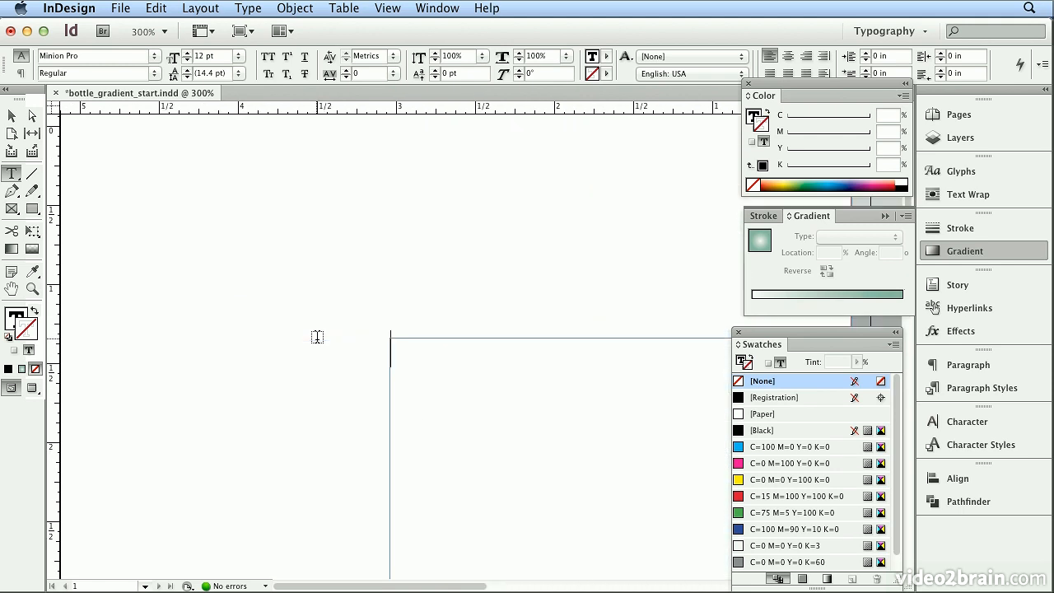
pyautogui.click(21, 72)
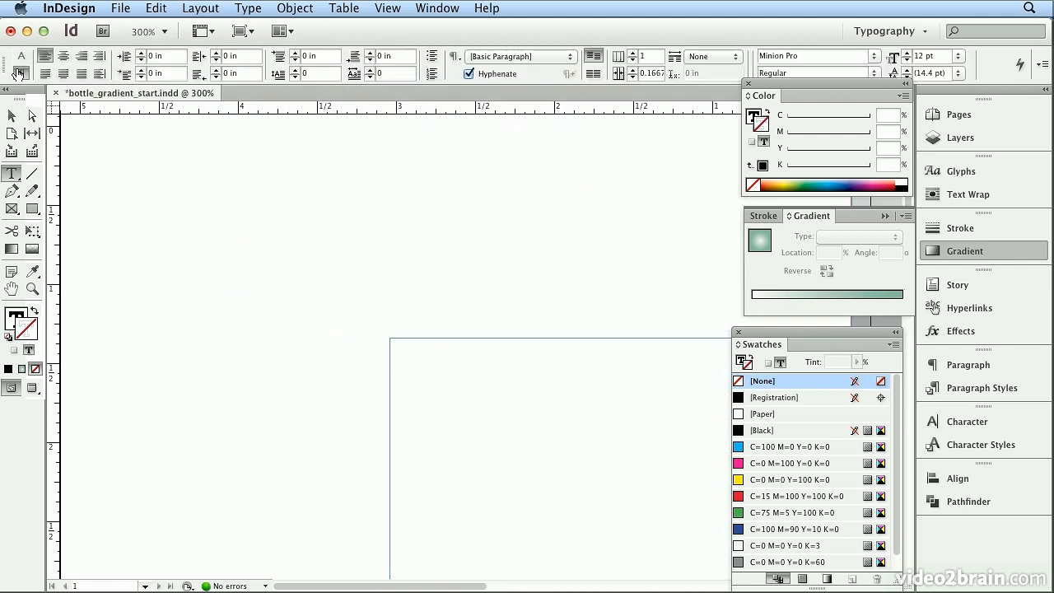
pyautogui.click(432, 73)
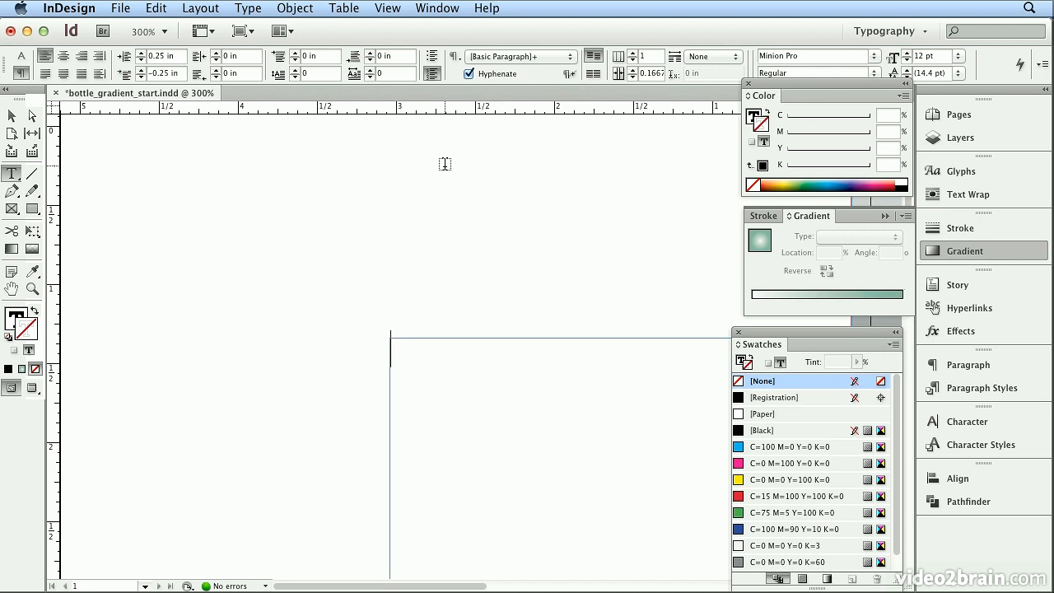
# - Enter the first two list items: "Use a high % of color change" and "Use lighter colors"
pyautogui.write('Use a high')
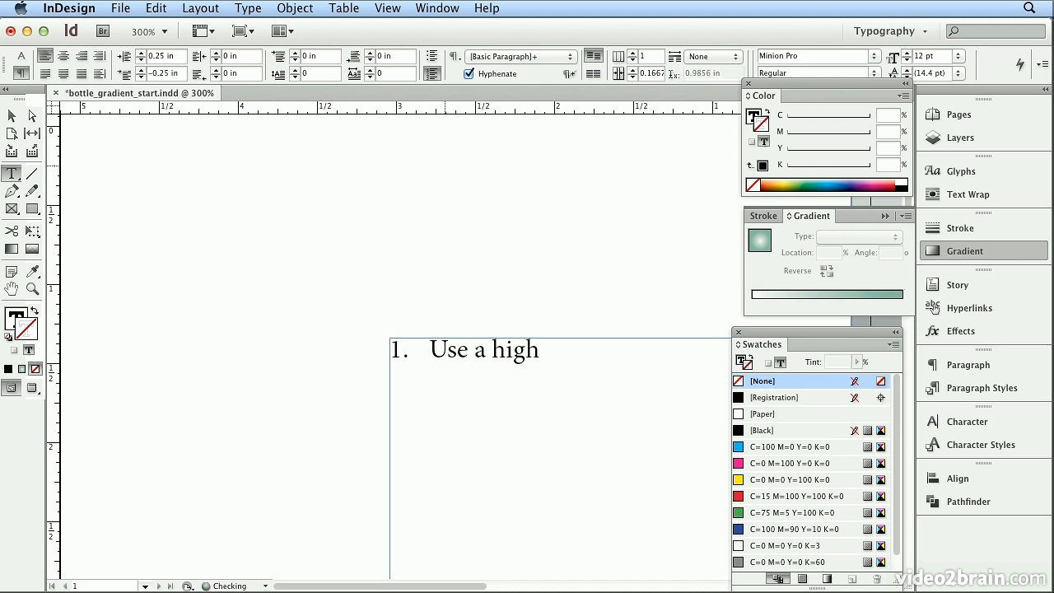
pyautogui.write(' % of col')
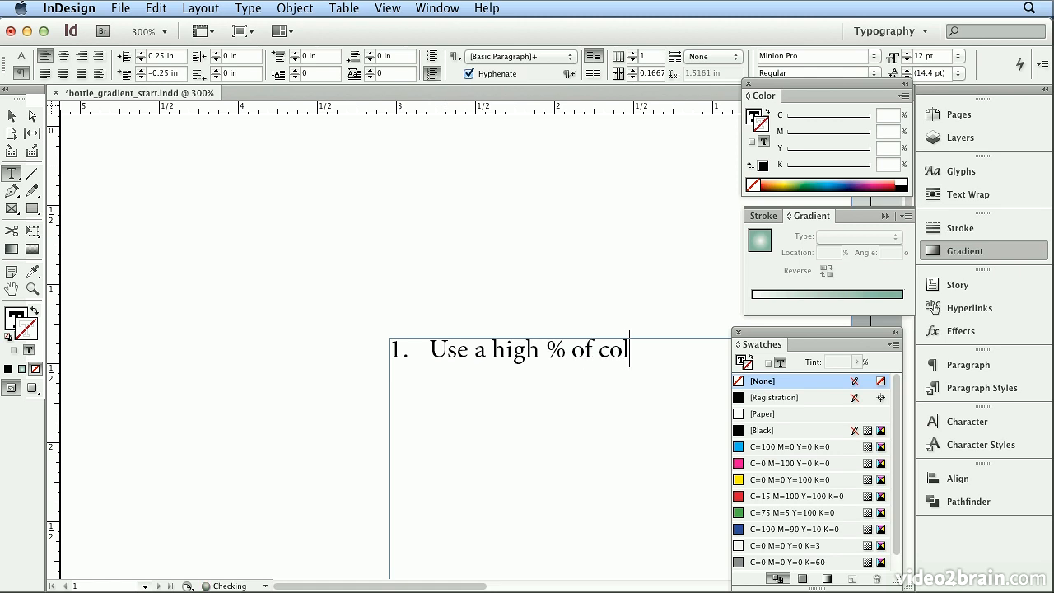
pyautogui.write('or change')
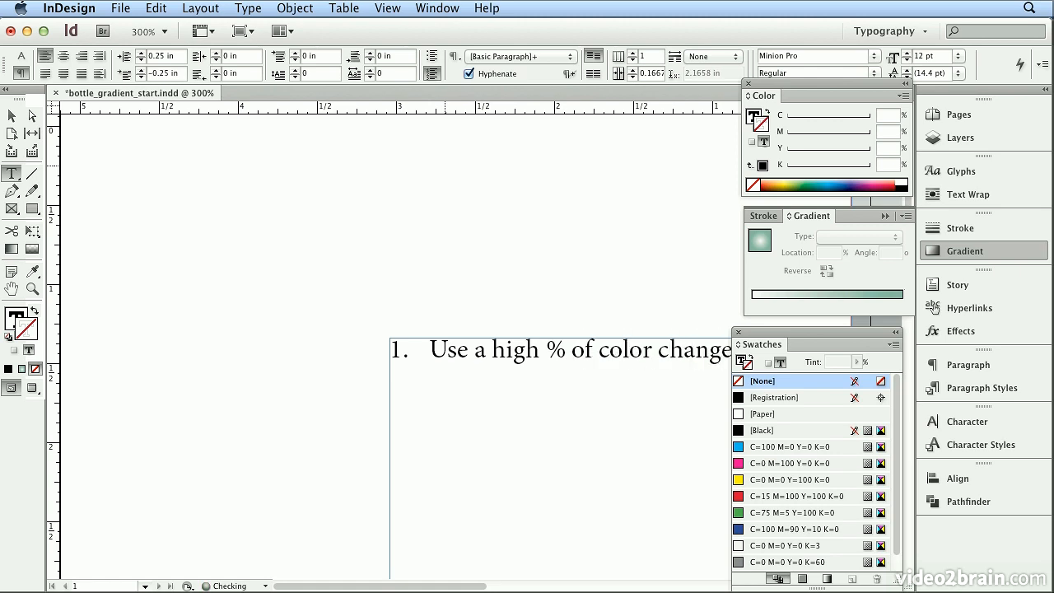
pyautogui.moveTo(445, 404); pyautogui.dragTo(252, 292)
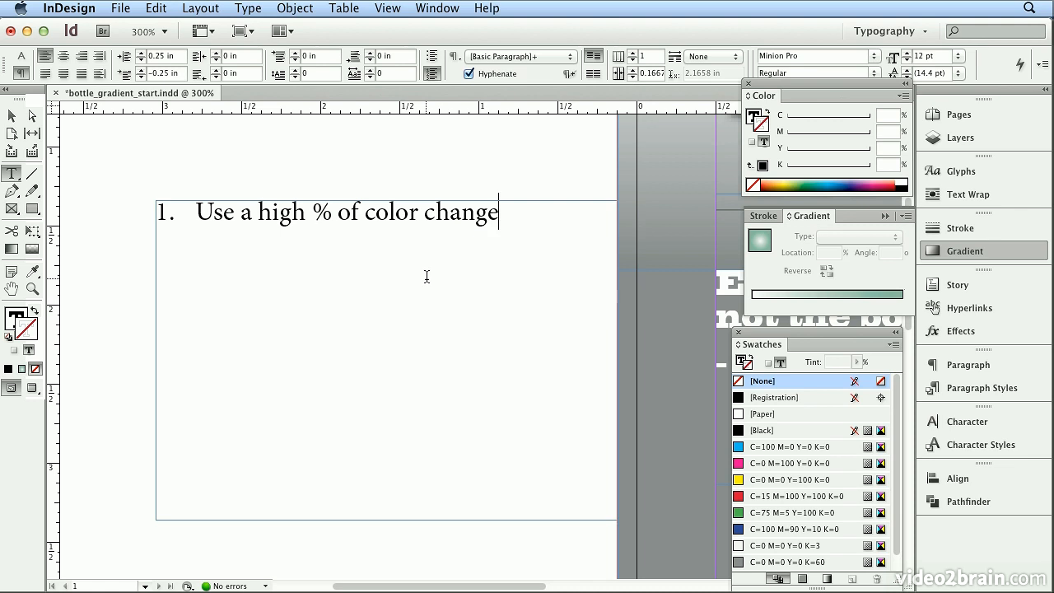
pyautogui.press('Return')
pyautogui.write('Use')
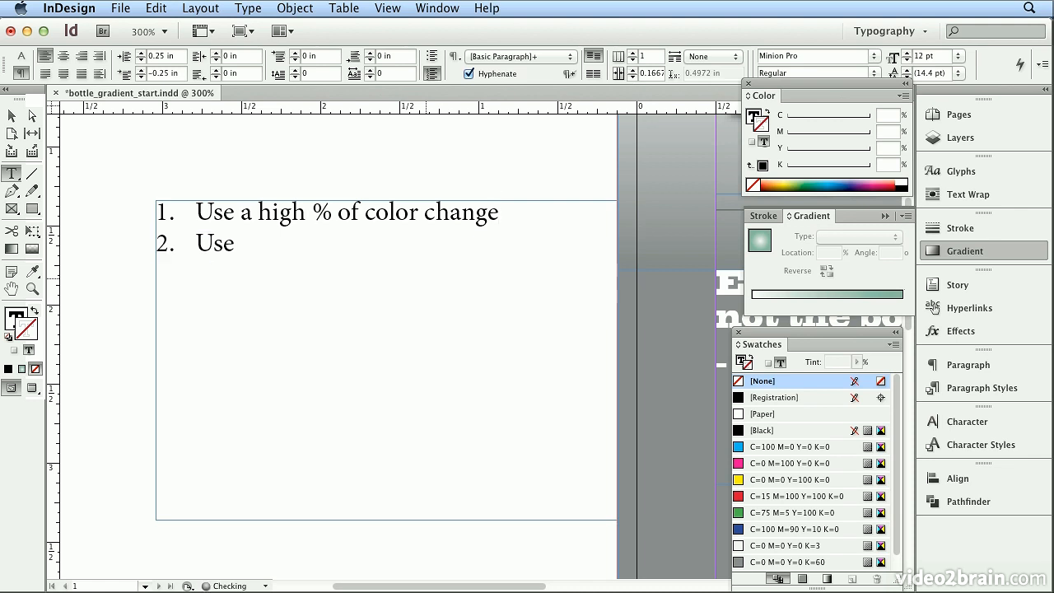
pyautogui.write(' lighter colors')
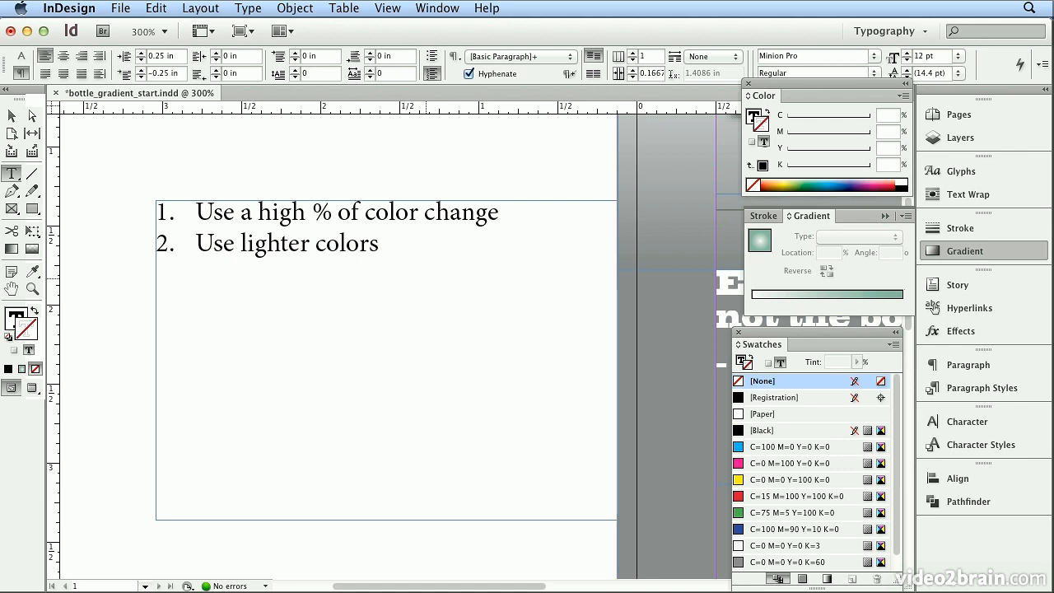
# - Add a third list item reading "Don't cover a wide area"
pyautogui.press('Return')
pyautogui.write('Do')
pyautogui.write("n't cover")
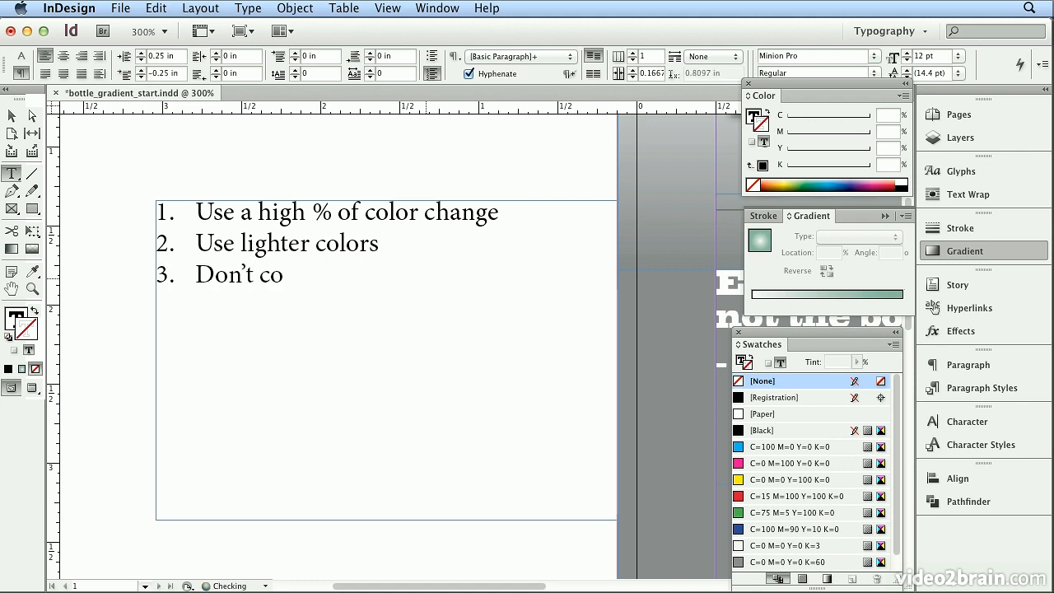
pyautogui.write(' a wide area')
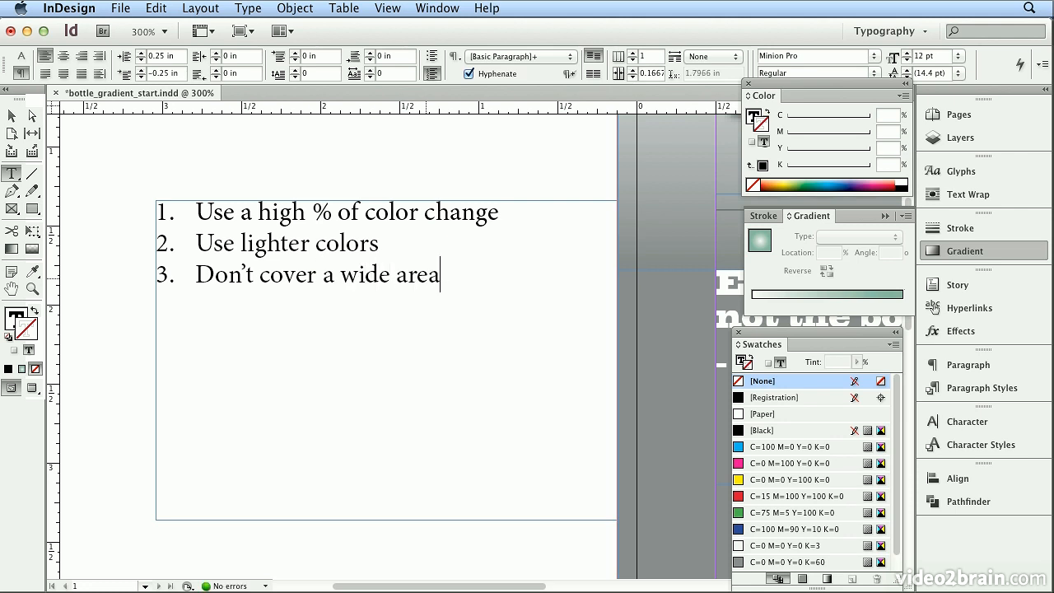
# - Examine the dimensions of the header background, the lower background and the bottle in turn
pyautogui.press('super+0')
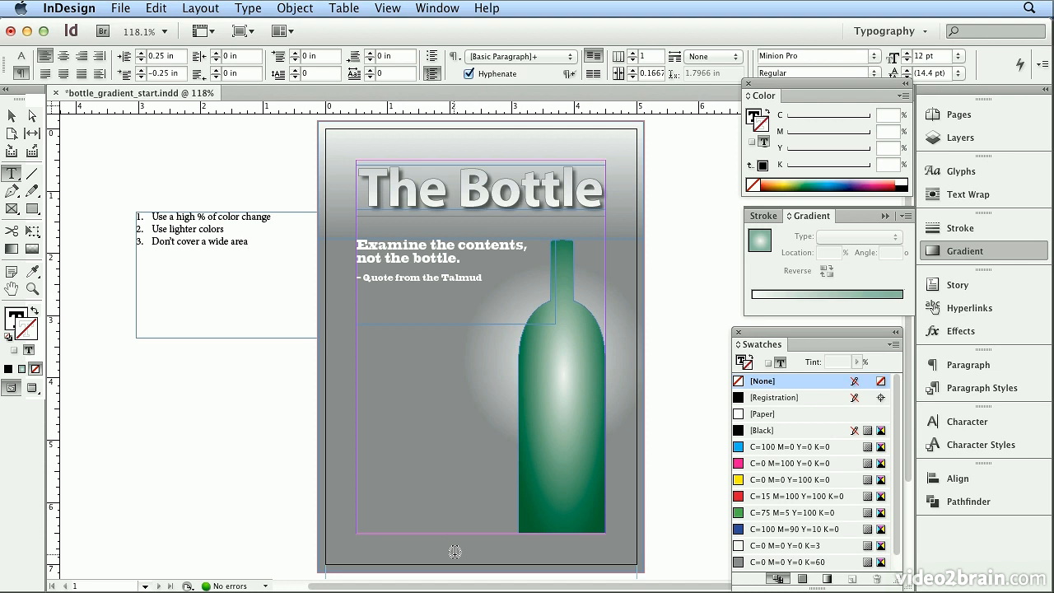
pyautogui.click(11, 115)
pyautogui.click(346, 142)
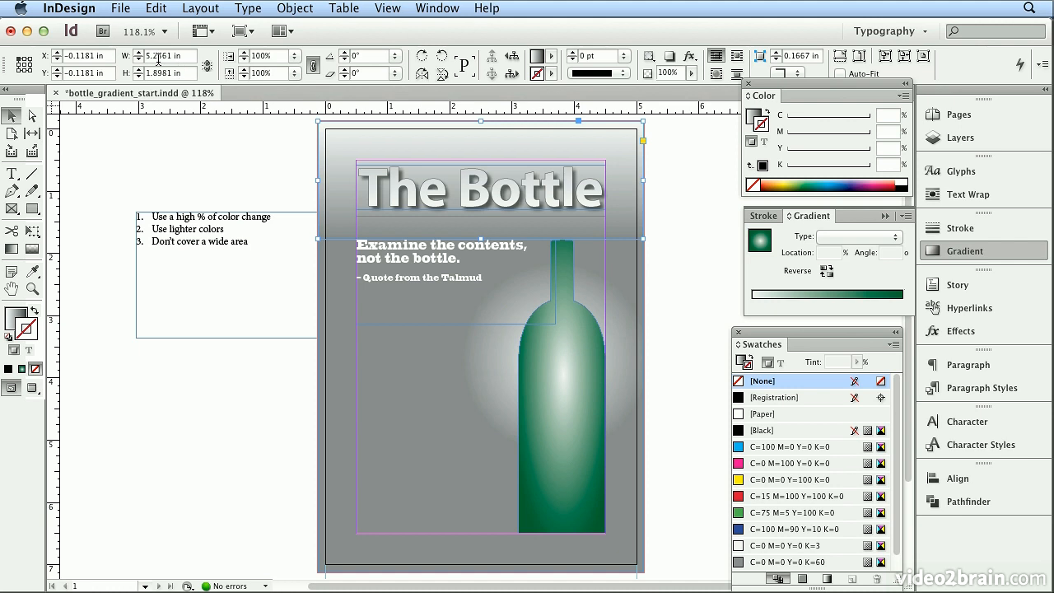
pyautogui.click(430, 375)
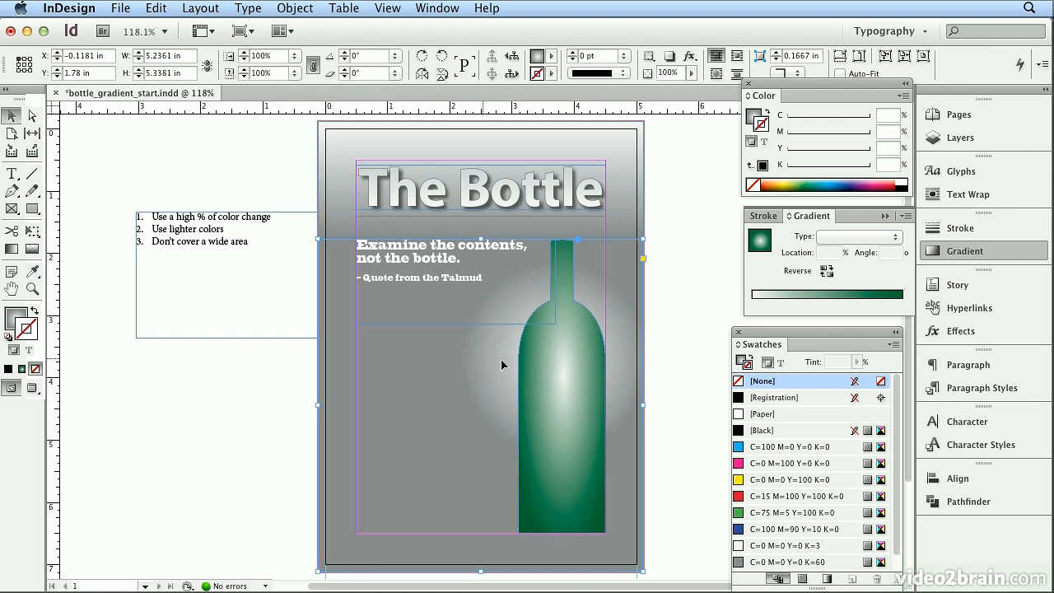
pyautogui.click(584, 399)
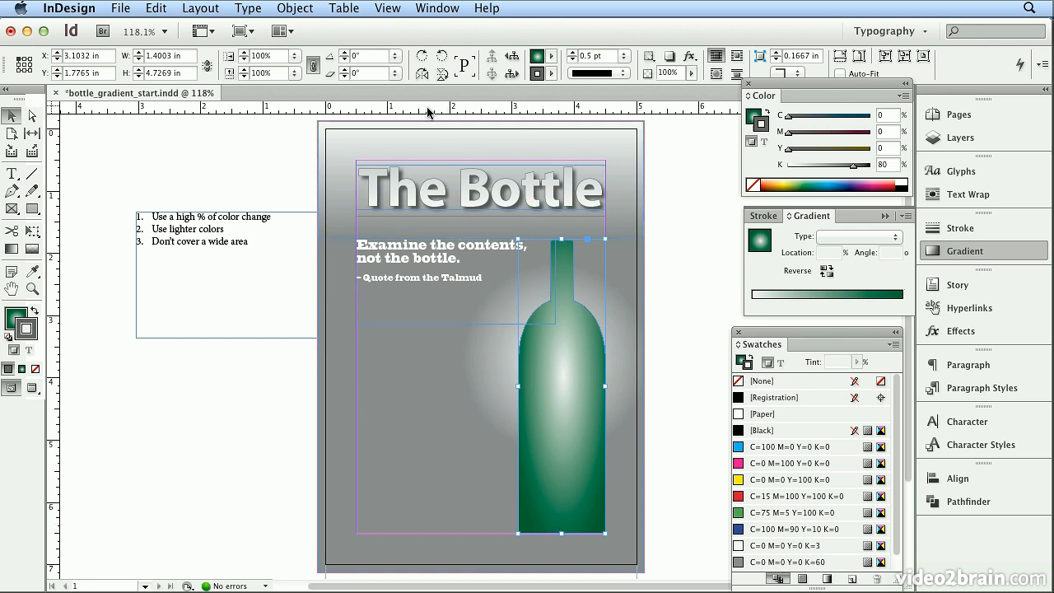
# - Add a fourth list item reading "Lower lpi (lines per inch)"
pyautogui.doubleClick(230, 264)
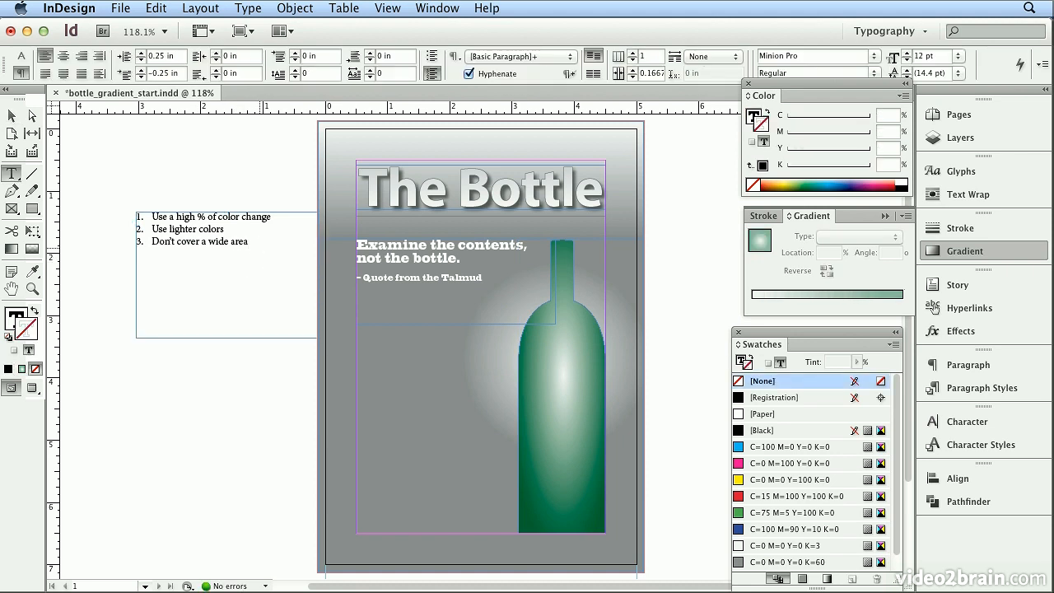
pyautogui.press('Return')
pyautogui.write('Lower lpi (lines per inch)')
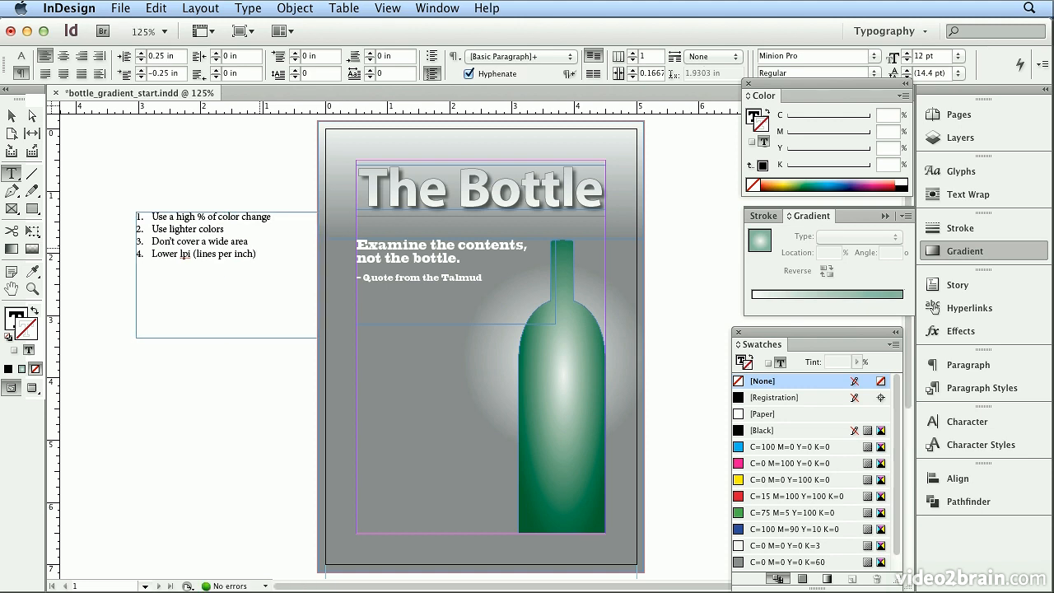
pyautogui.press('super+4')
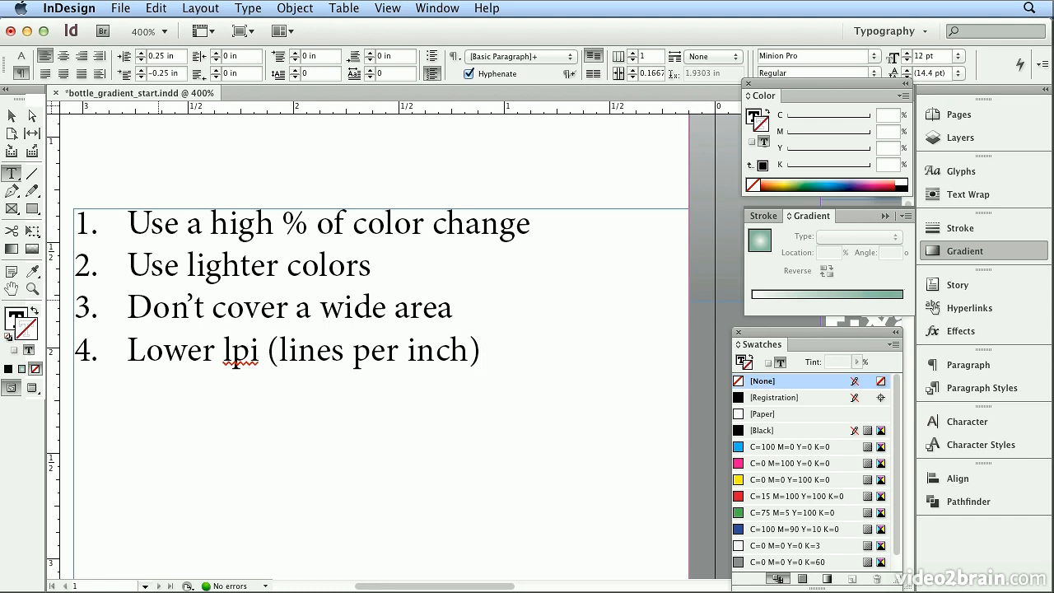
# - Switch to Calculator and divide 2400 by 150
pyautogui.press('super+Tab')
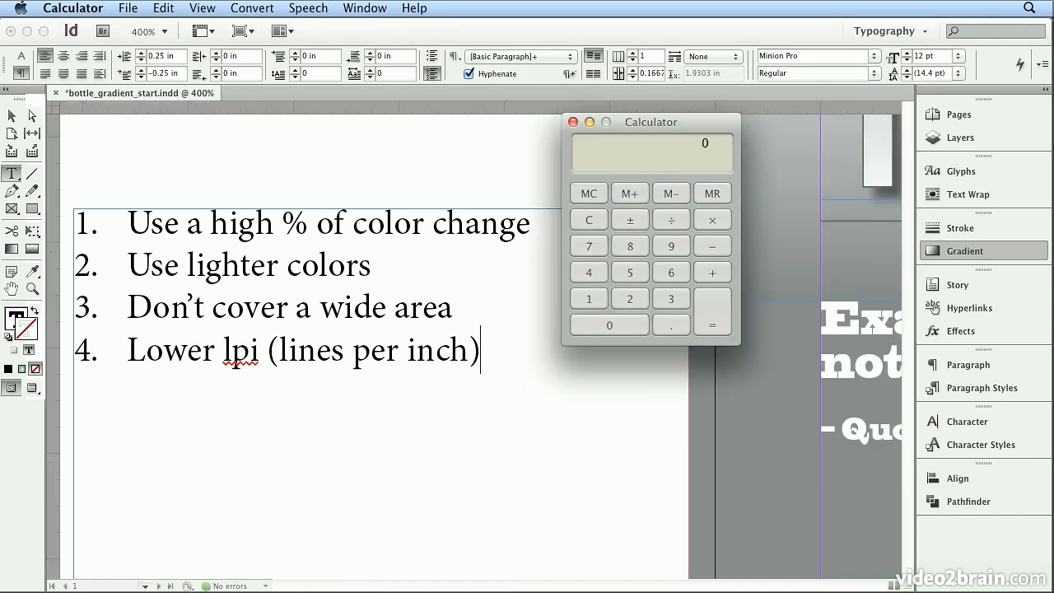
pyautogui.click(635, 303)
pyautogui.click(598, 278)
pyautogui.click(607, 321)
pyautogui.click(608, 325)
pyautogui.click(675, 222)
pyautogui.click(601, 298)
pyautogui.click(628, 276)
pyautogui.click(622, 325)
pyautogui.click(708, 326)
# - Multiply the calculated quotient by 16
pyautogui.click(714, 223)
pyautogui.click(587, 299)
pyautogui.click(667, 272)
pyautogui.click(713, 311)
# - Clear the calculator and divide 2400 by 175
pyautogui.click(591, 220)
pyautogui.click(579, 267)
pyautogui.click(587, 315)
pyautogui.click(587, 314)
pyautogui.click(672, 226)
pyautogui.click(599, 297)
pyautogui.click(599, 253)
pyautogui.click(627, 274)
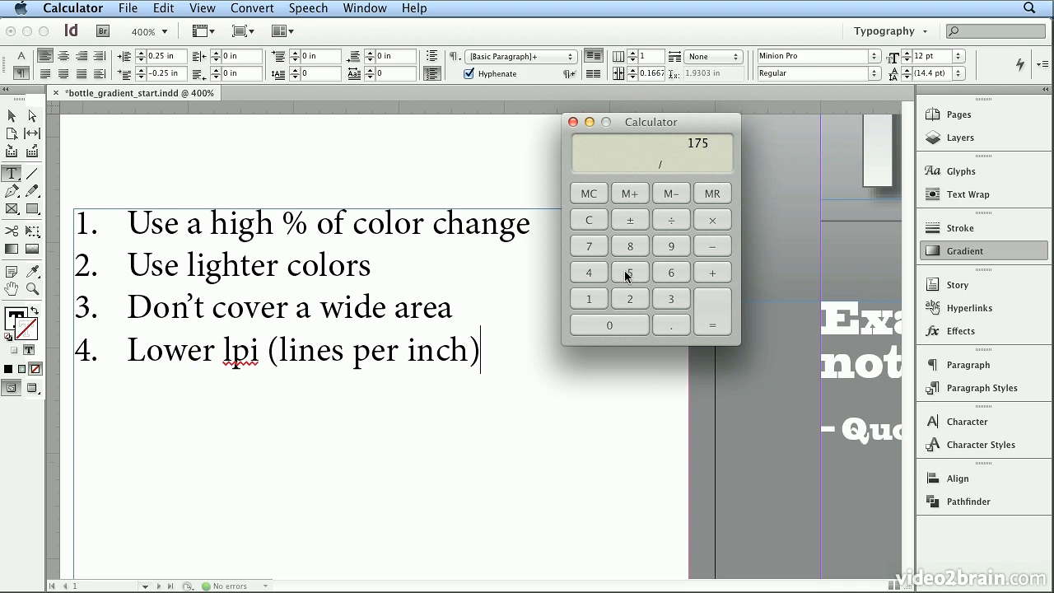
pyautogui.click(713, 323)
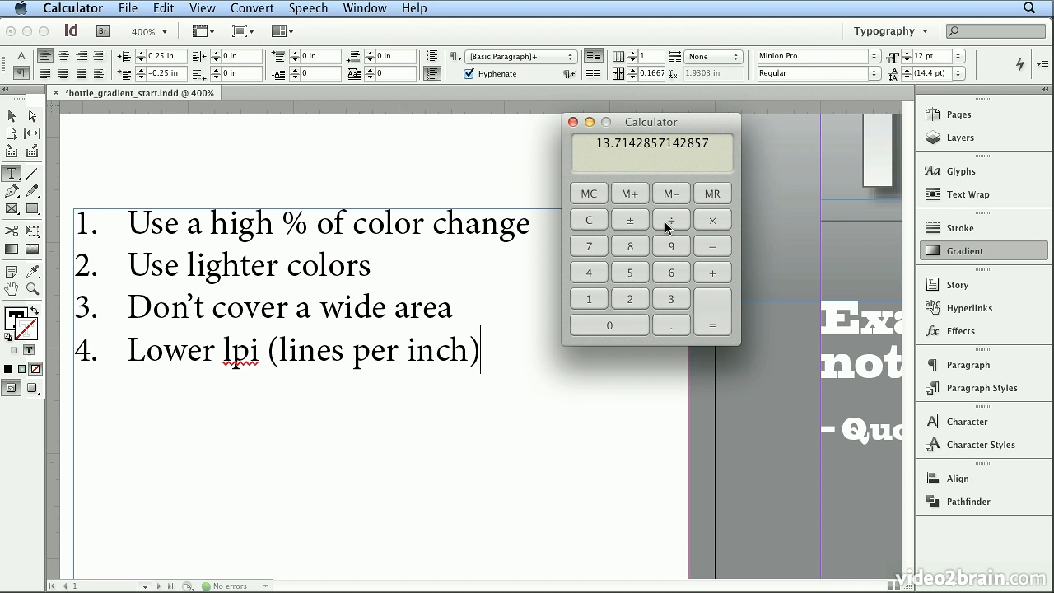
# - Multiply the calculated quotient by 13.7
pyautogui.click(713, 222)
pyautogui.click(591, 298)
pyautogui.click(671, 299)
pyautogui.click(671, 324)
pyautogui.click(603, 251)
pyautogui.click(705, 310)
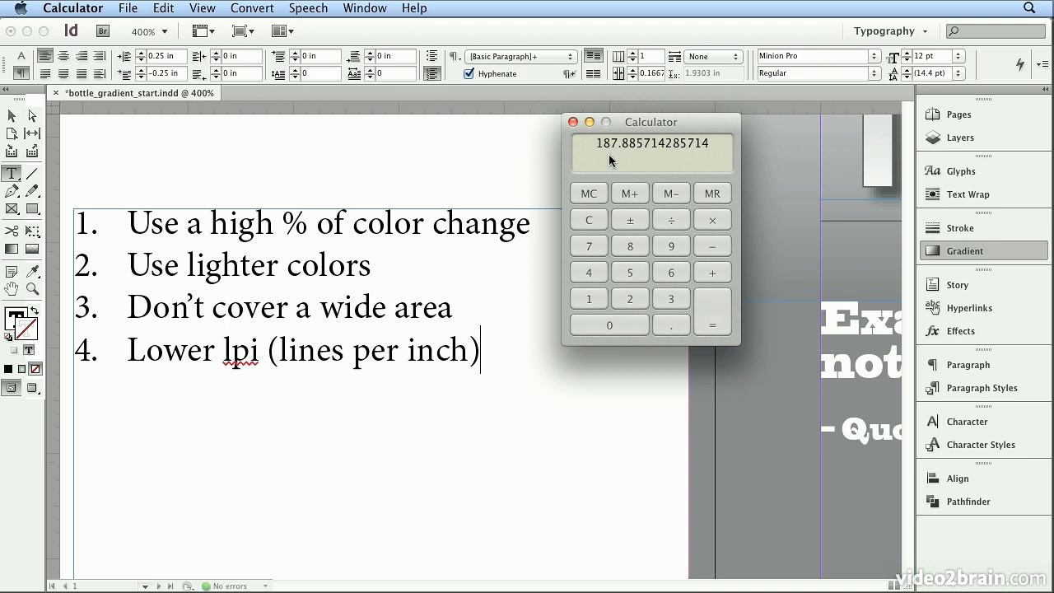
# - Return to InDesign and add a fifth list item: "Run the job at a higher spi (spot per inch) a.k.a. dpi (dots per inch)"
pyautogui.click(491, 339)
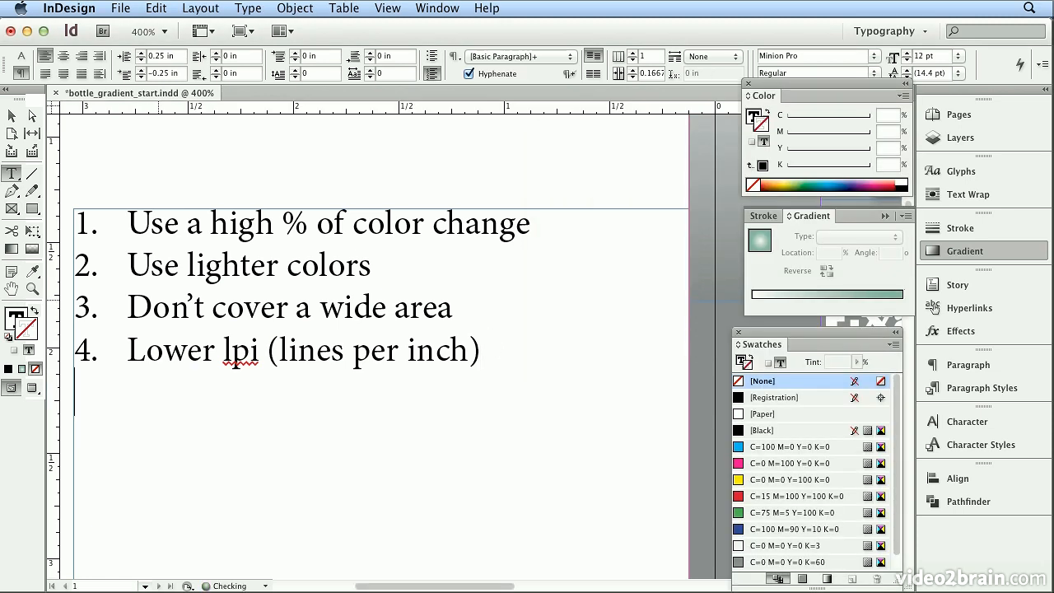
pyautogui.write('5.')
pyautogui.press('BackSpace')
pyautogui.press('BackSpace')
pyautogui.press('BackSpace')
pyautogui.write('Run the jo')
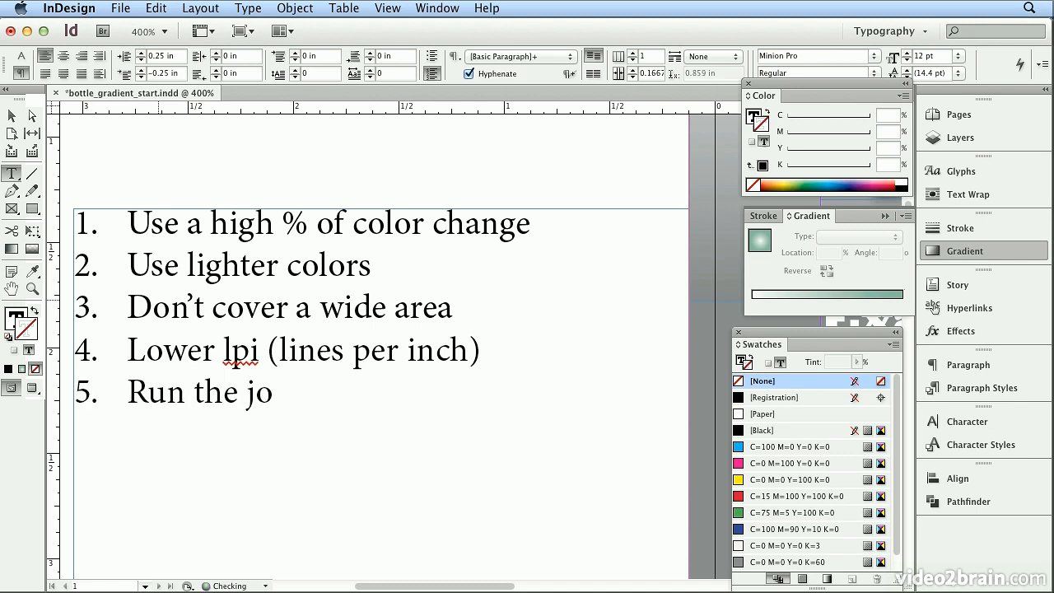
pyautogui.write('b at a hig')
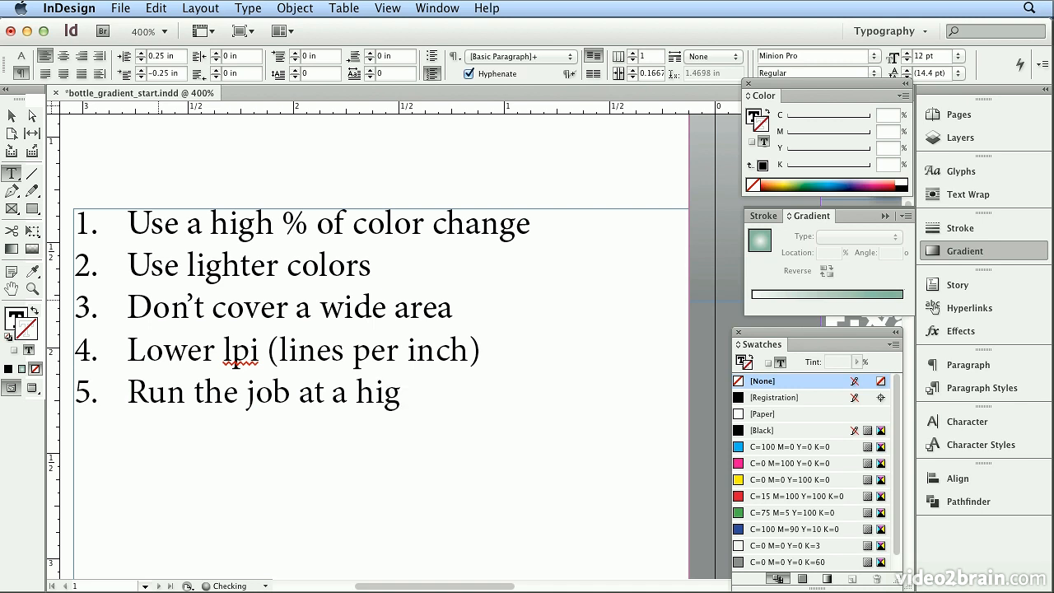
pyautogui.write('her spi (')
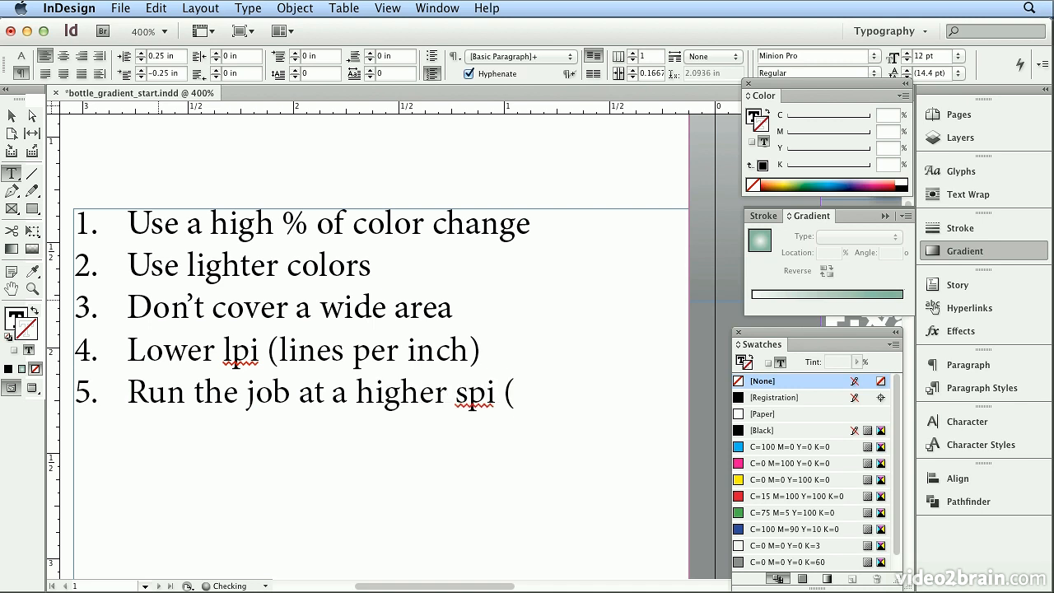
pyautogui.write('spot pe')
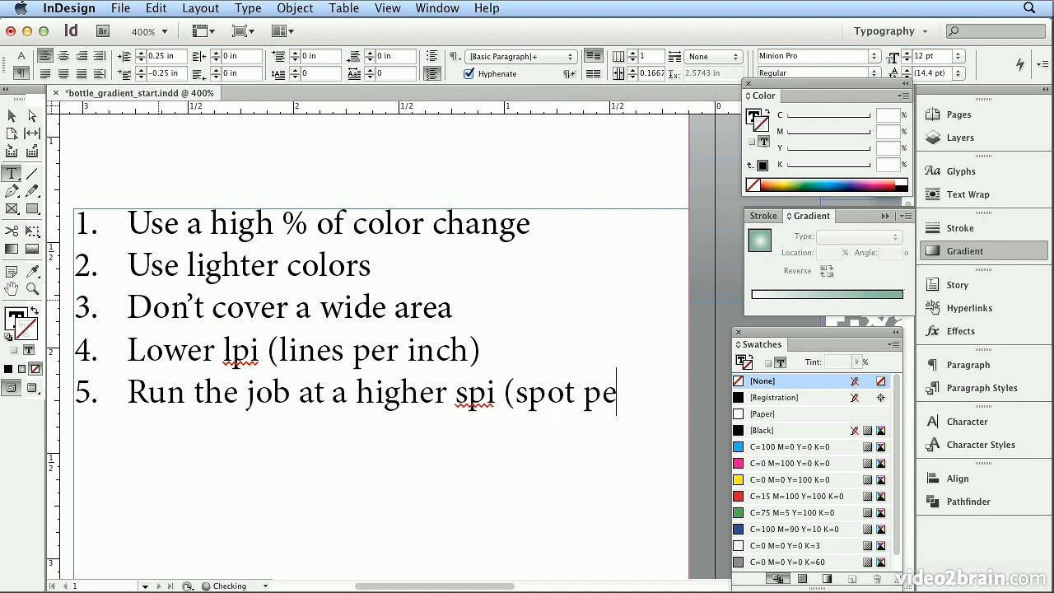
pyautogui.write('r inch) a.k.a. dpi (')
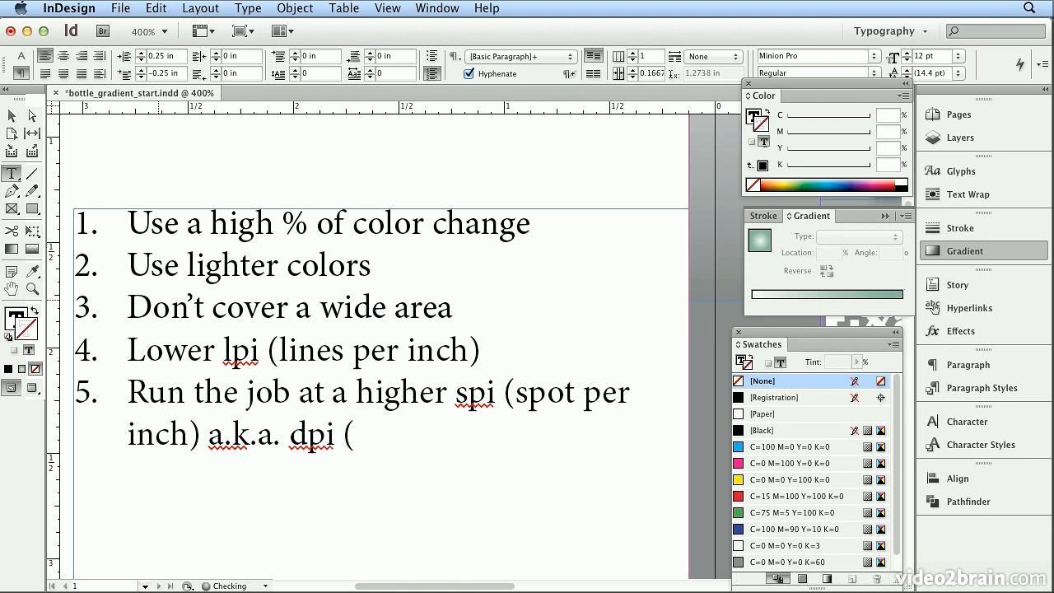
pyautogui.write('dots per inch)')
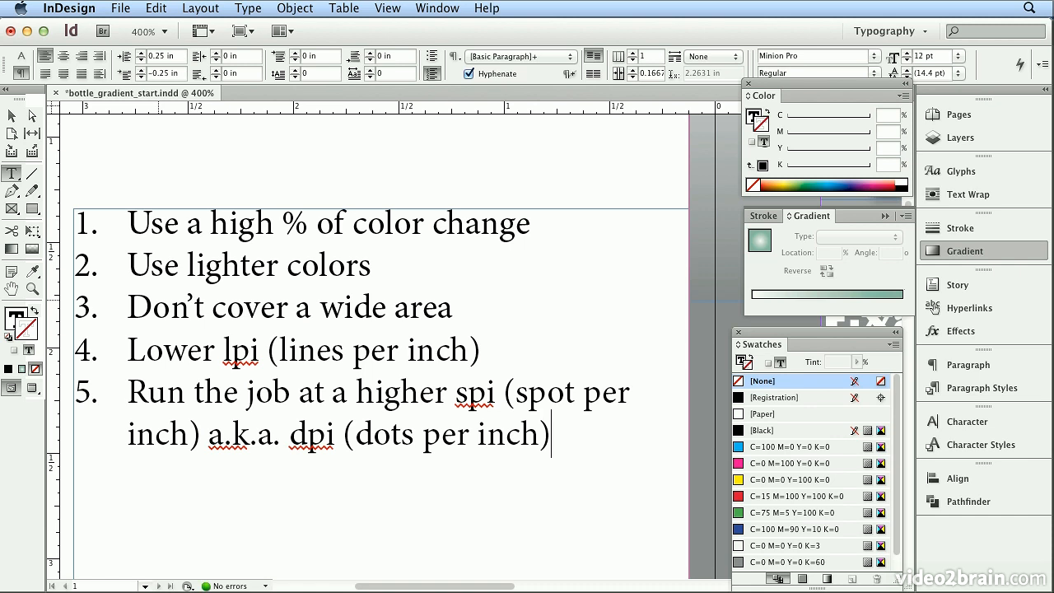
pyautogui.press('super+0')
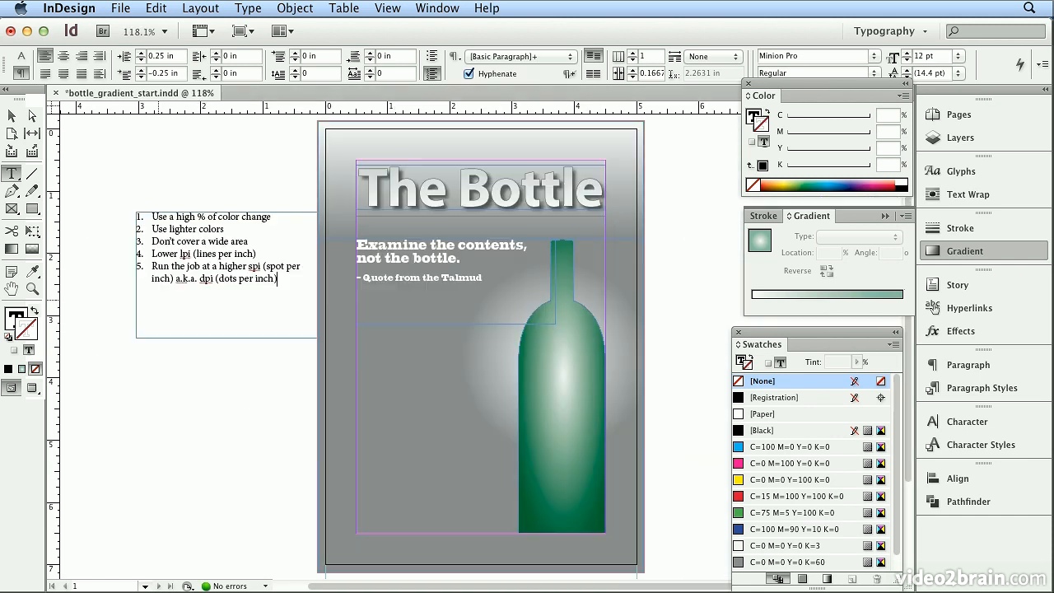